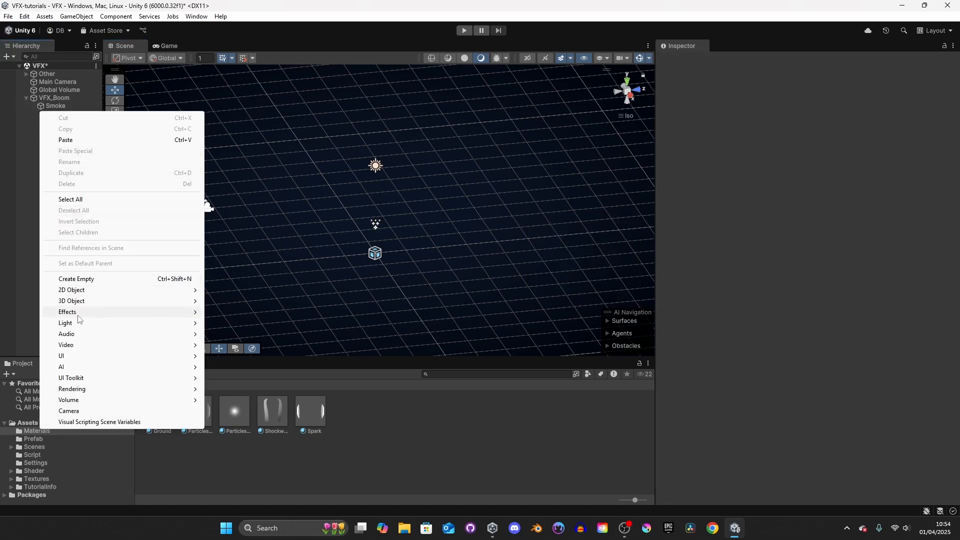
# Create a new particle system named Sparks and make it a child of VFX_Boom beside Smoke
pyautogui.moveTo(125, 313)
pyautogui.click(247, 314)
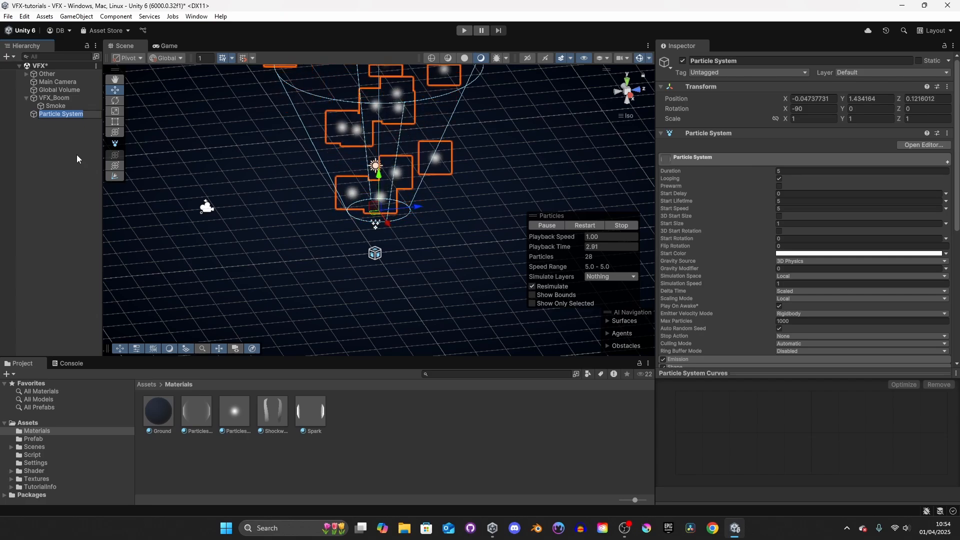
pyautogui.write('Sparks')
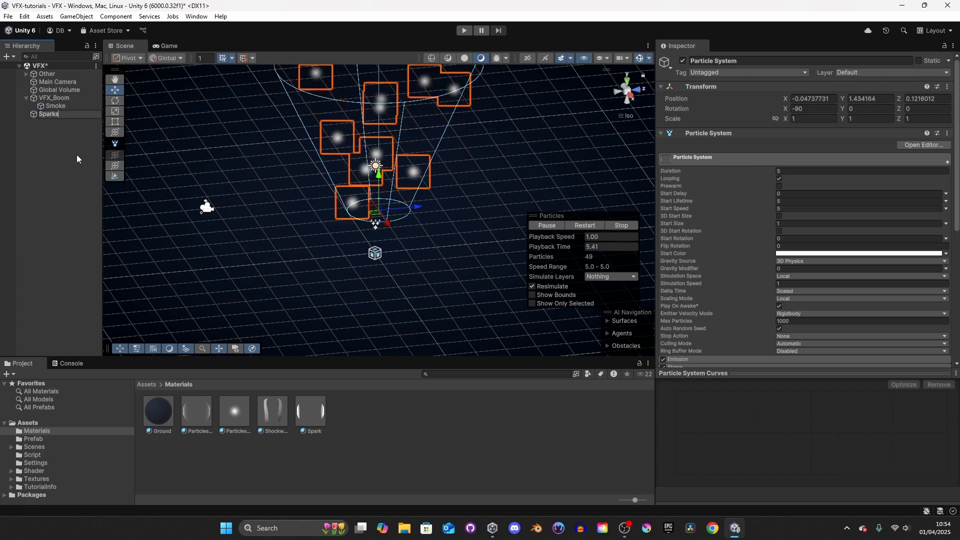
pyautogui.press('Return')
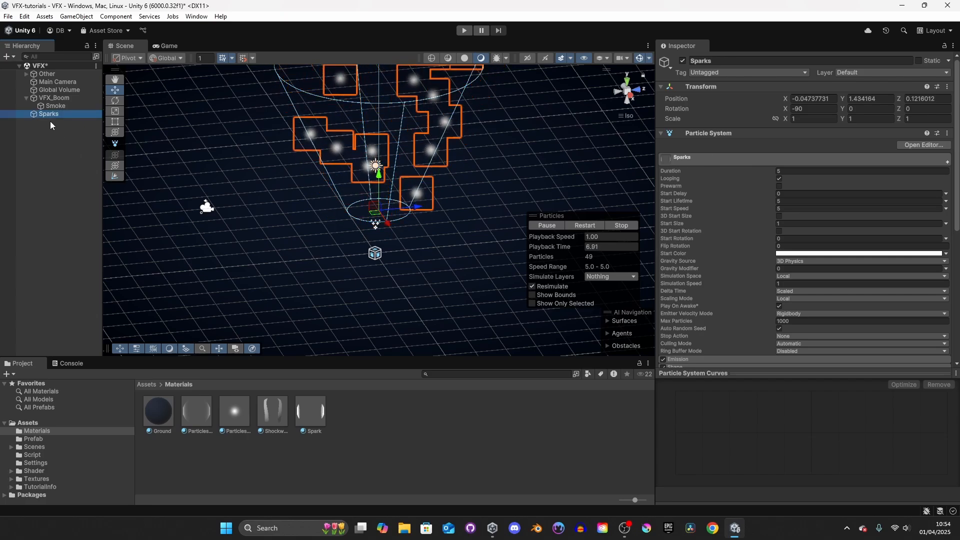
pyautogui.click(54, 98)
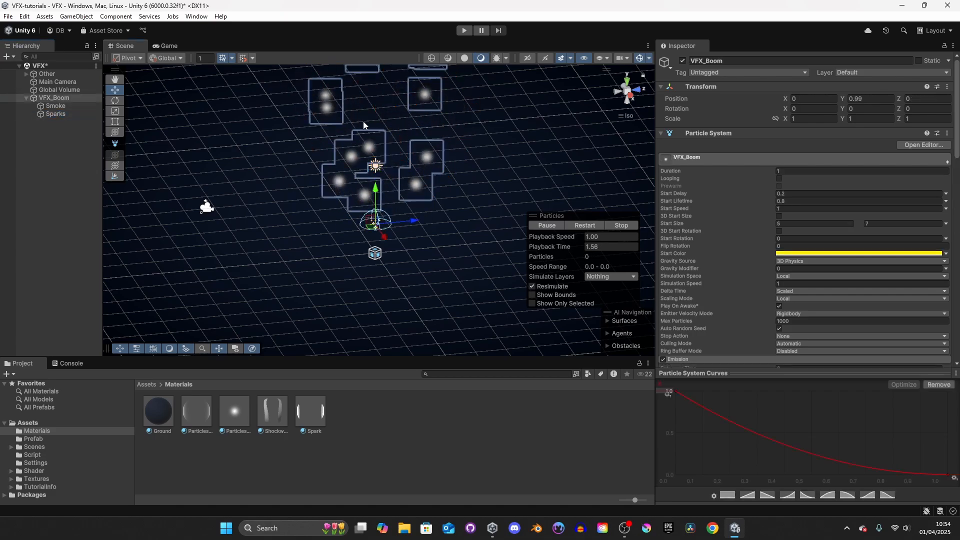
# Limit the particle preview to the selected system and replay the VFX_Boom and Smoke effects separately
pyautogui.click(540, 304)
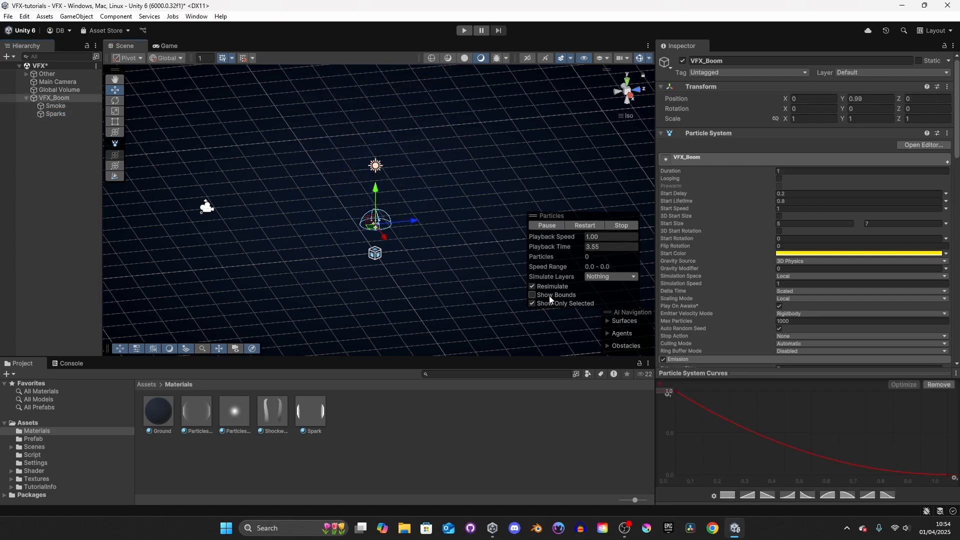
pyautogui.click(600, 227)
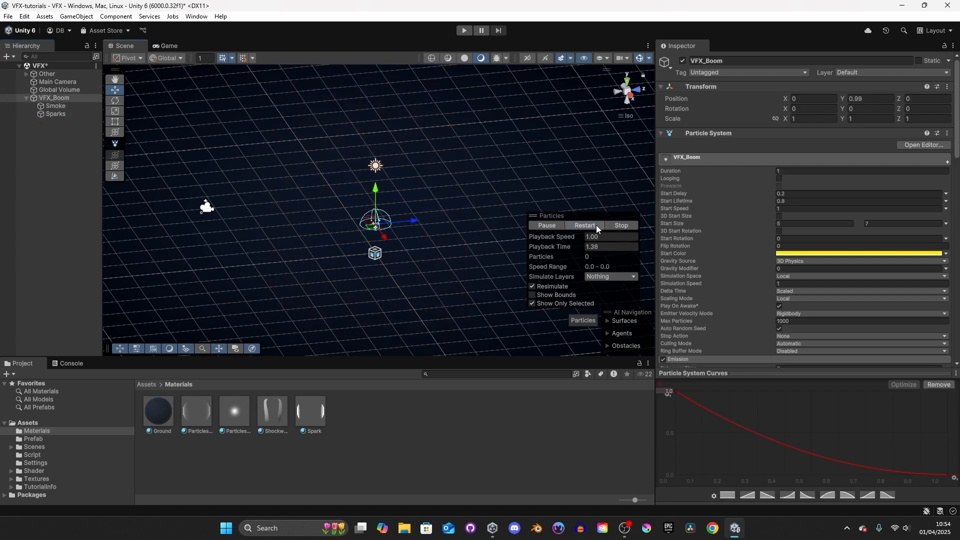
pyautogui.click(52, 106)
pyautogui.click(586, 227)
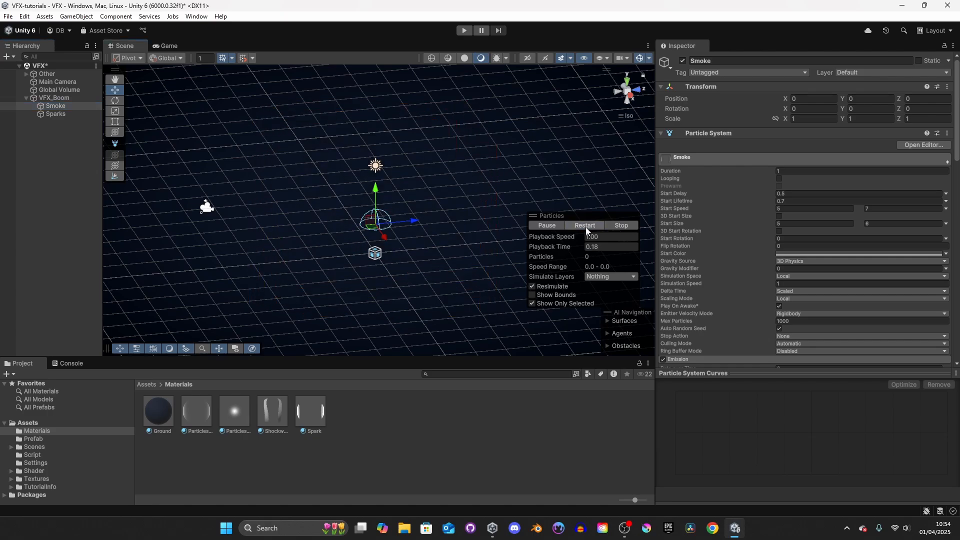
# Reset the transform of the Sparks particle system
pyautogui.click(57, 115)
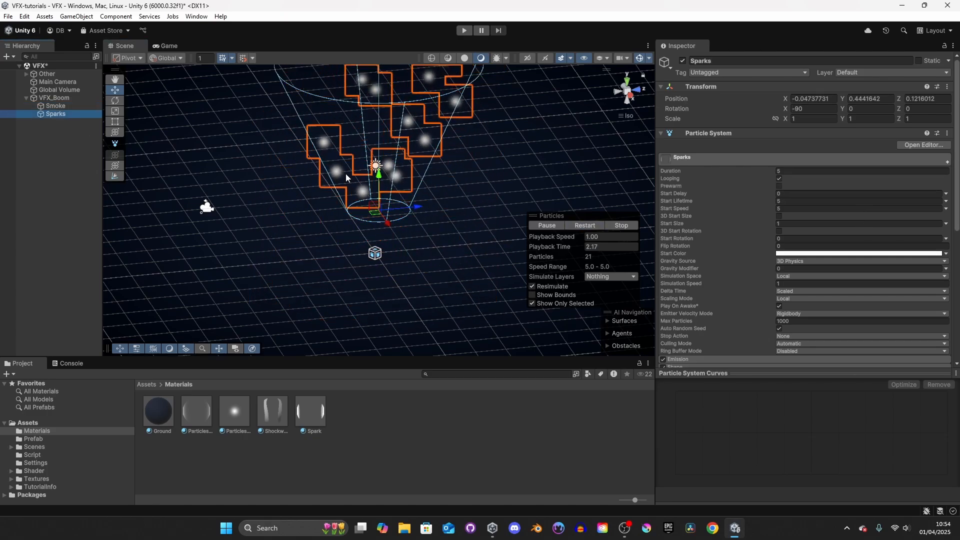
pyautogui.keyDown('alt'); pyautogui.moveTo(459, 229); pyautogui.dragTo(526, 230); pyautogui.keyUp('alt')
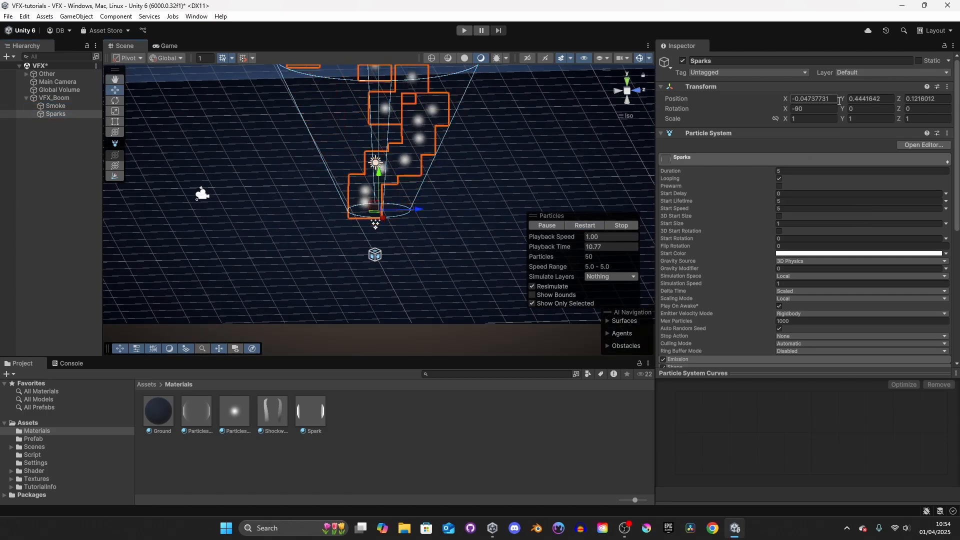
pyautogui.click(948, 87)
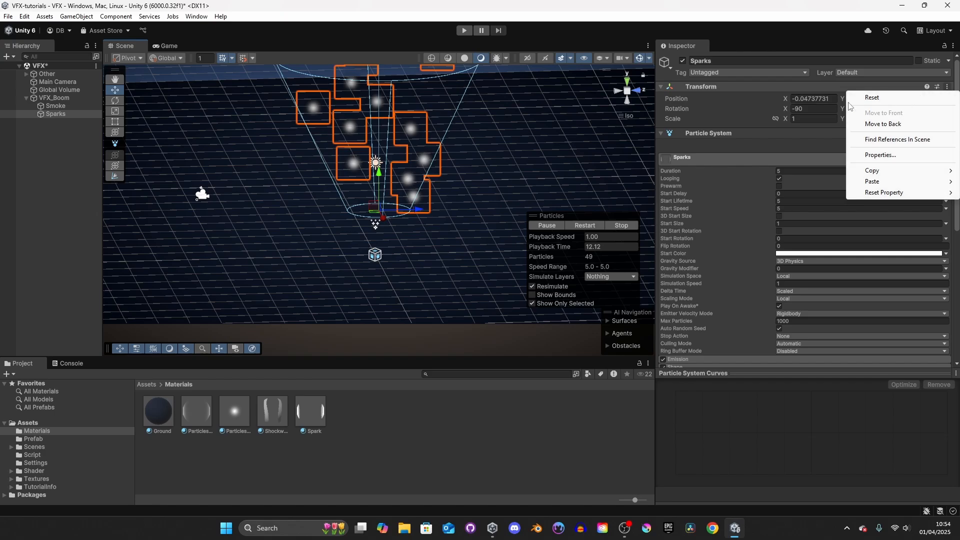
pyautogui.click(892, 98)
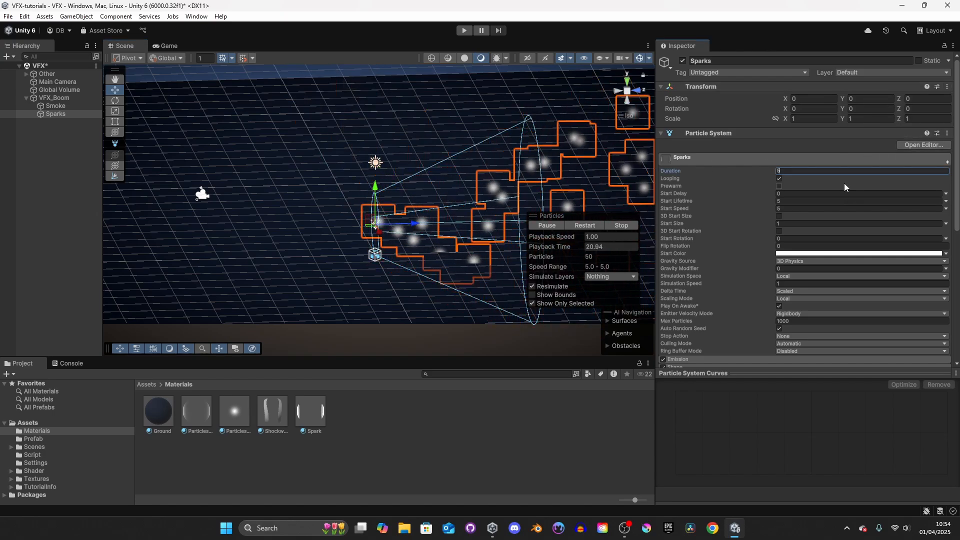
# Turn off looping for Sparks and set its start delay to 0.04
pyautogui.click(778, 179)
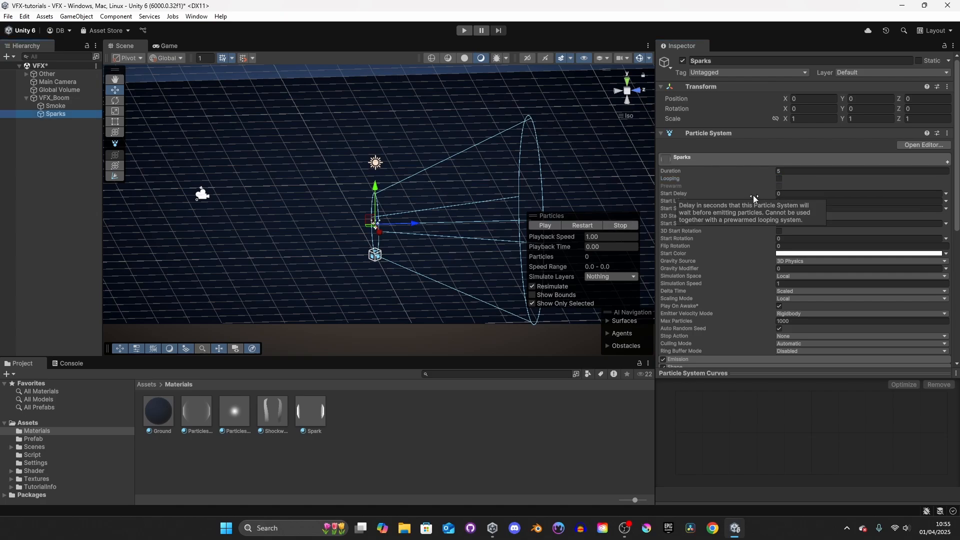
pyautogui.click(807, 192)
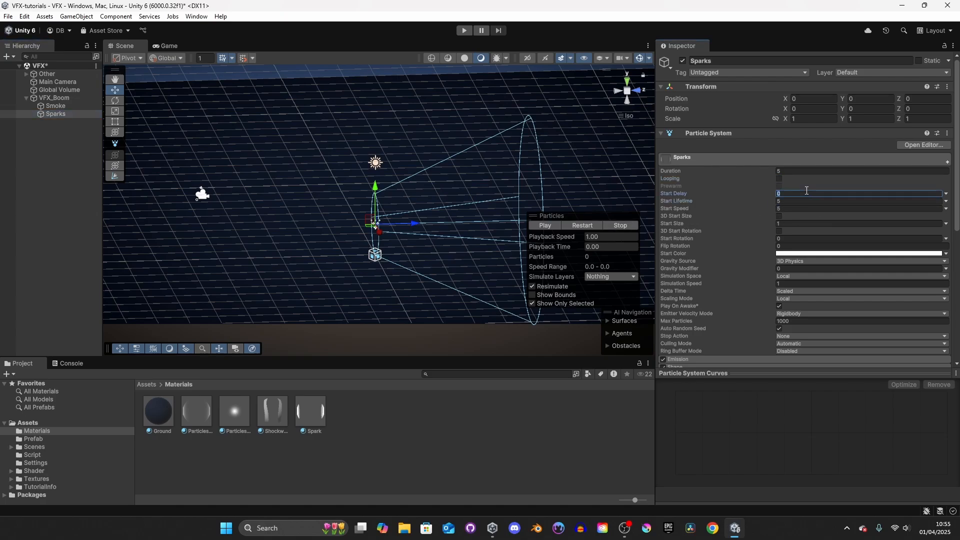
pyautogui.write('0.04')
# Set the Sparks start lifetime to a random value between the two constants 2 and 4
pyautogui.click(796, 202)
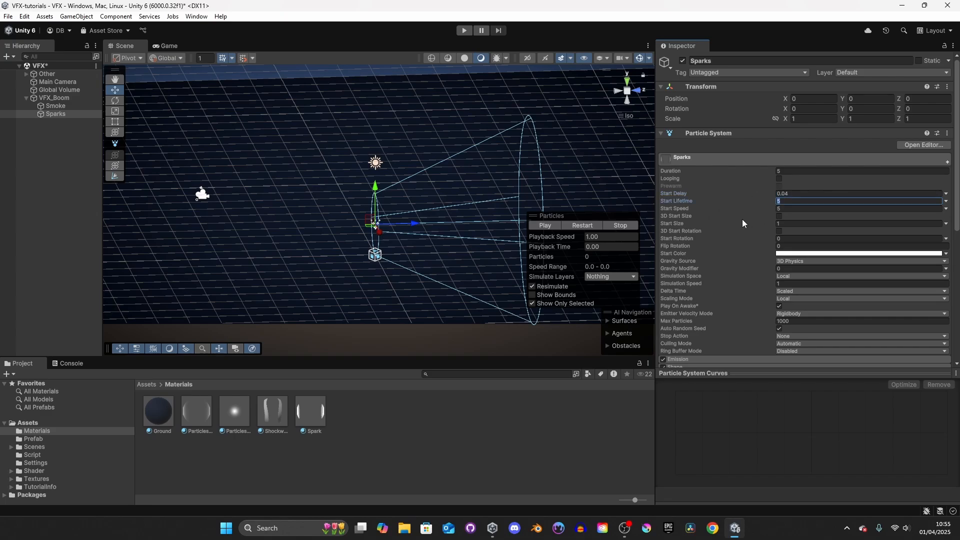
pyautogui.click(946, 201)
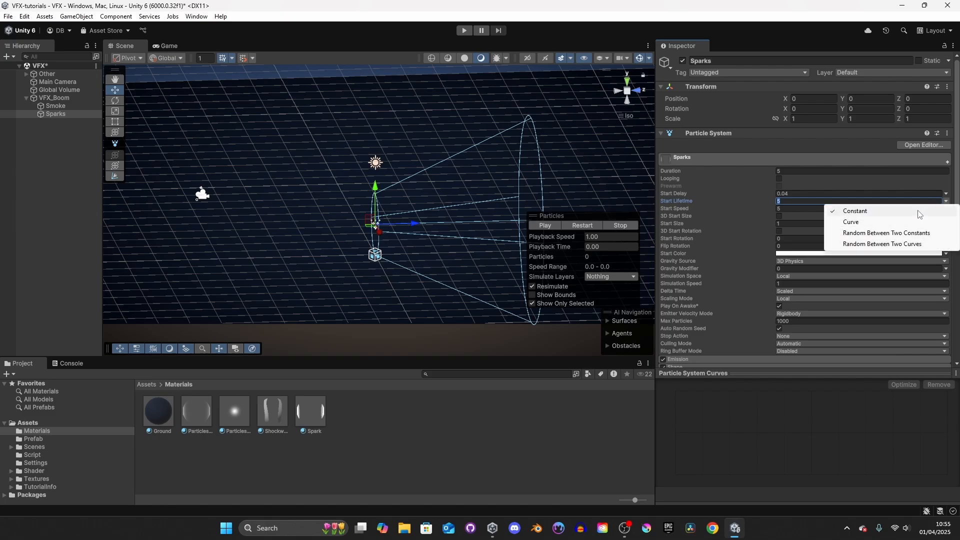
pyautogui.click(895, 234)
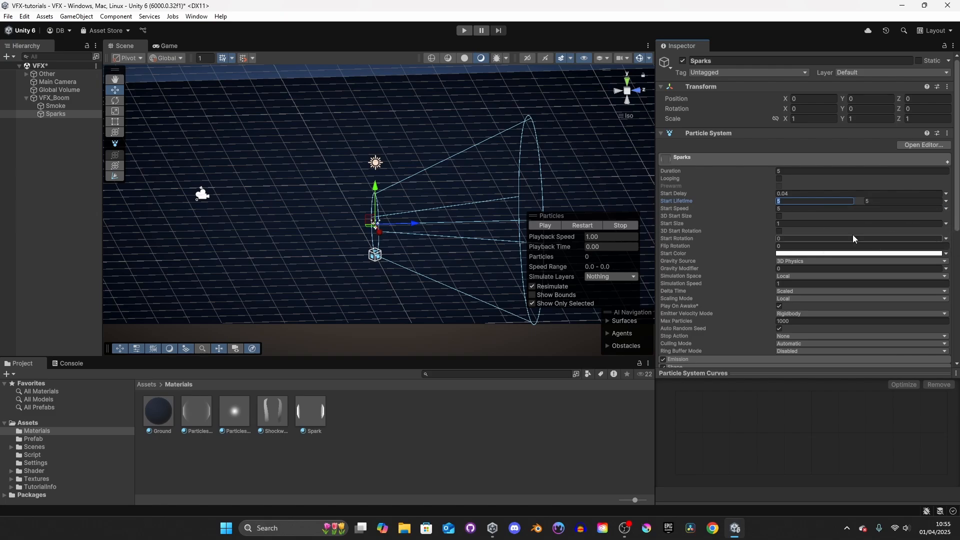
pyautogui.write('2')
pyautogui.click(901, 201)
pyautogui.write('4')
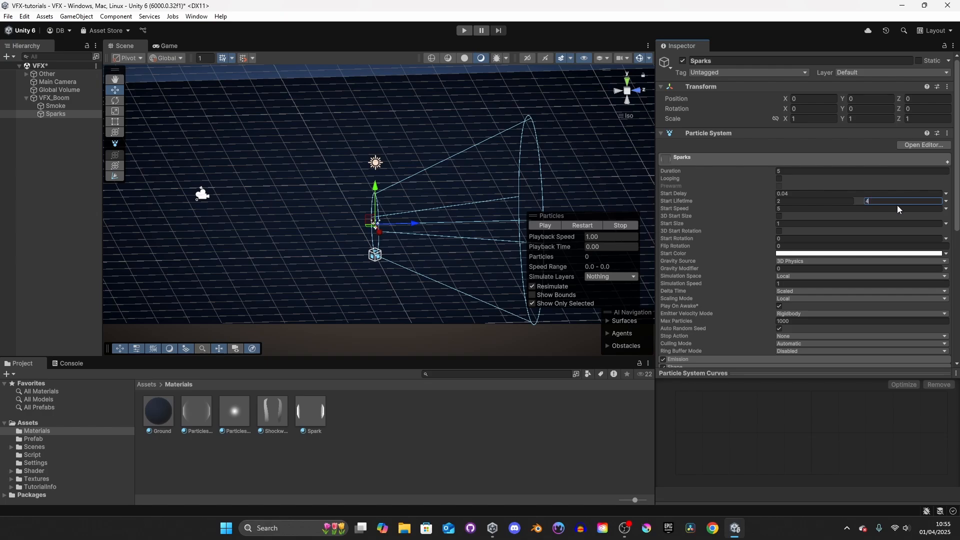
# Set the Sparks start speed to a random value between the two constants 5 and 15
pyautogui.click(807, 209)
pyautogui.click(946, 209)
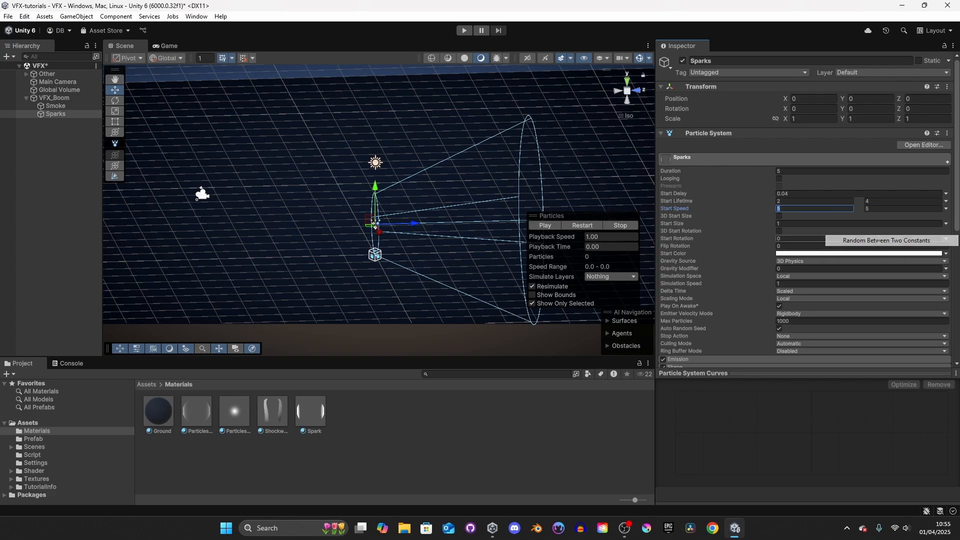
pyautogui.click(850, 240)
pyautogui.click(886, 210)
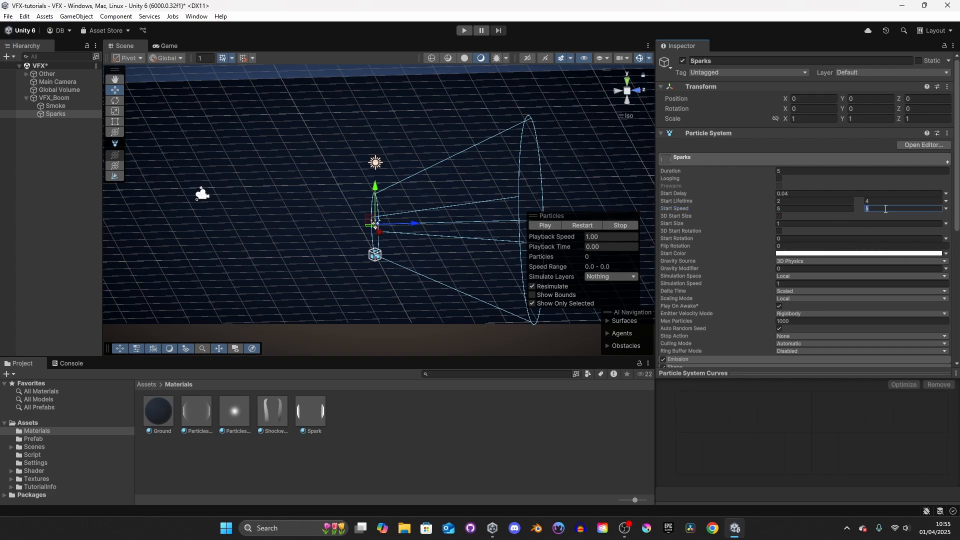
pyautogui.write('15')
pyautogui.press('Tab')
pyautogui.press('Tab')
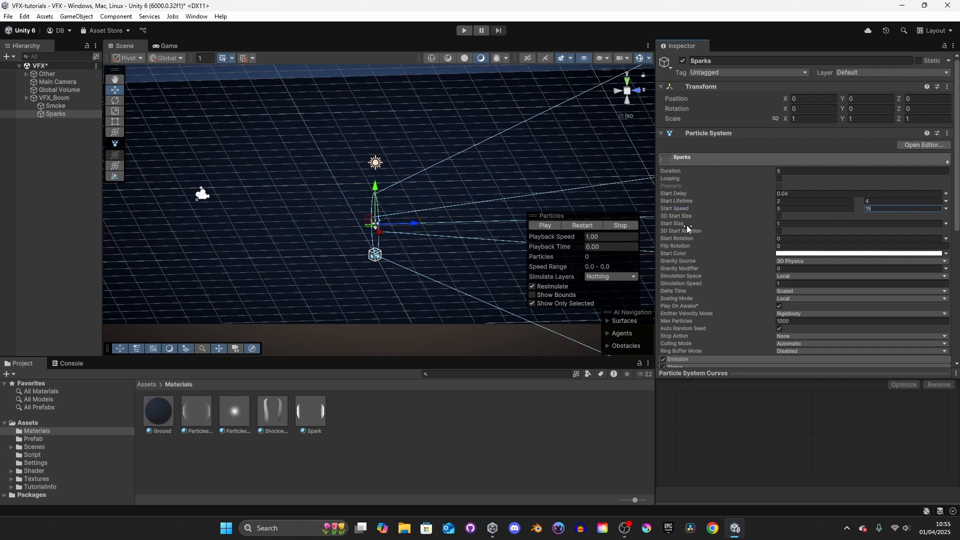
# Set the Sparks start size to a random value between the two constants 0.01 and 0.05
pyautogui.click(946, 224)
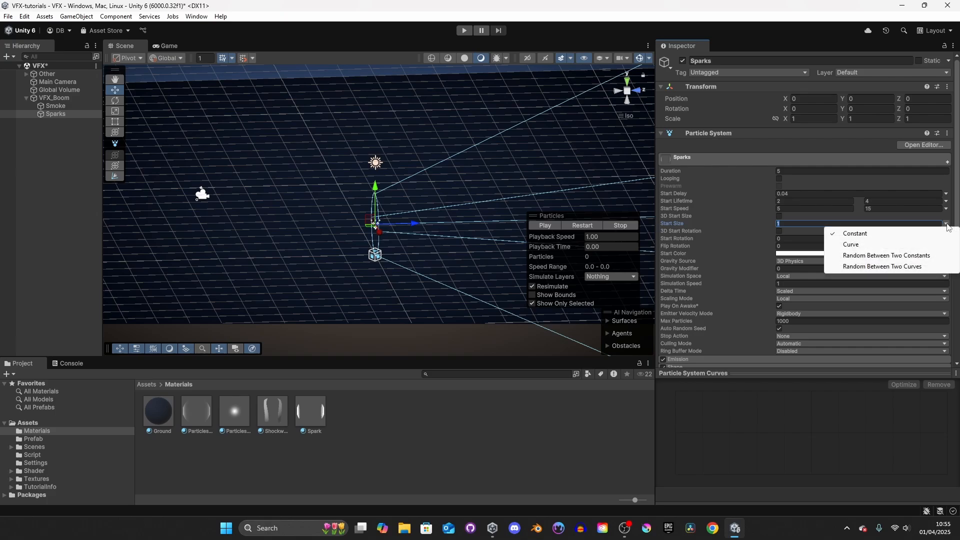
pyautogui.click(918, 257)
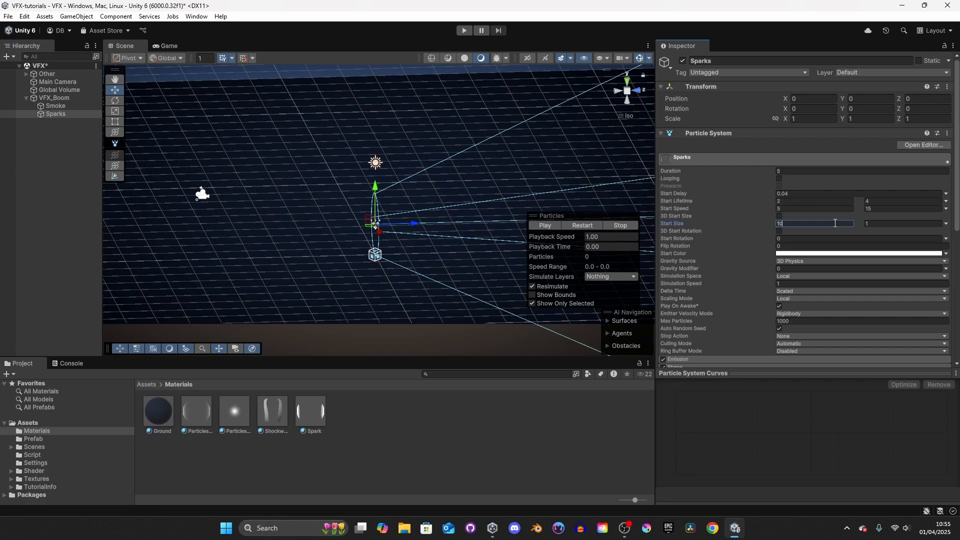
pyautogui.press('BackSpace')
pyautogui.press('BackSpace')
pyautogui.press('BackSpace')
pyautogui.click(907, 223)
pyautogui.write('.05')
pyautogui.press('Return')
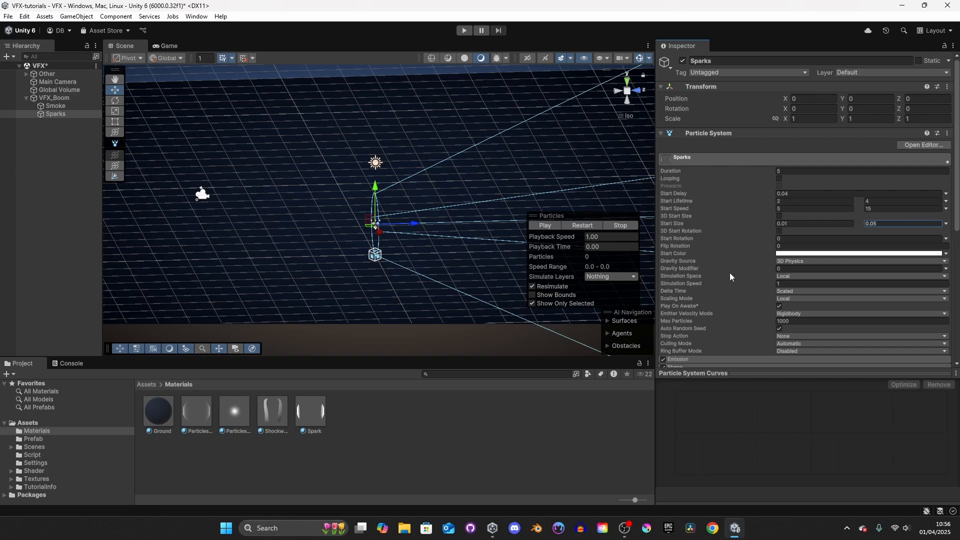
# Set the Sparks emission rate over time to 0 and add a burst with a count of 50
pyautogui.click(689, 158)
pyautogui.click(689, 158)
pyautogui.scroll(-3, 746, 184)
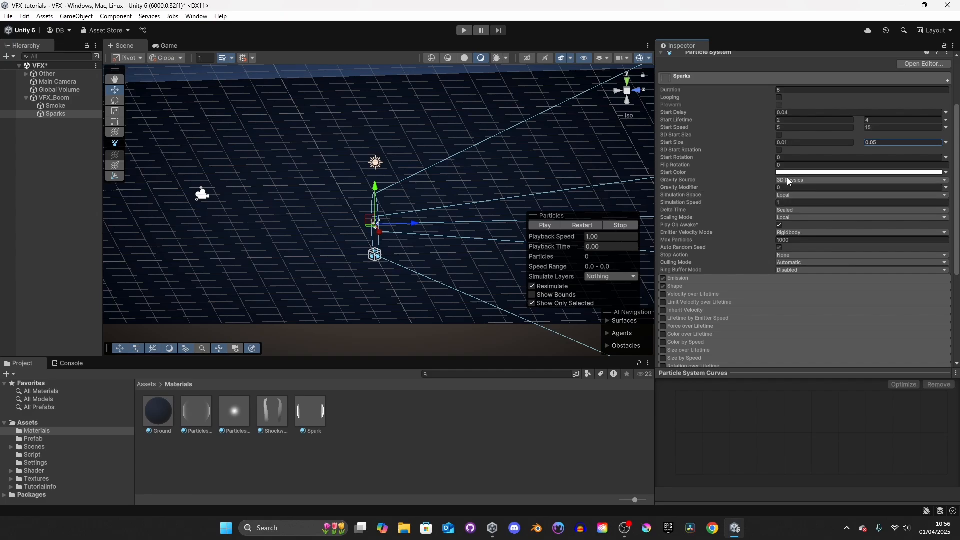
pyautogui.click(674, 278)
pyautogui.click(799, 287)
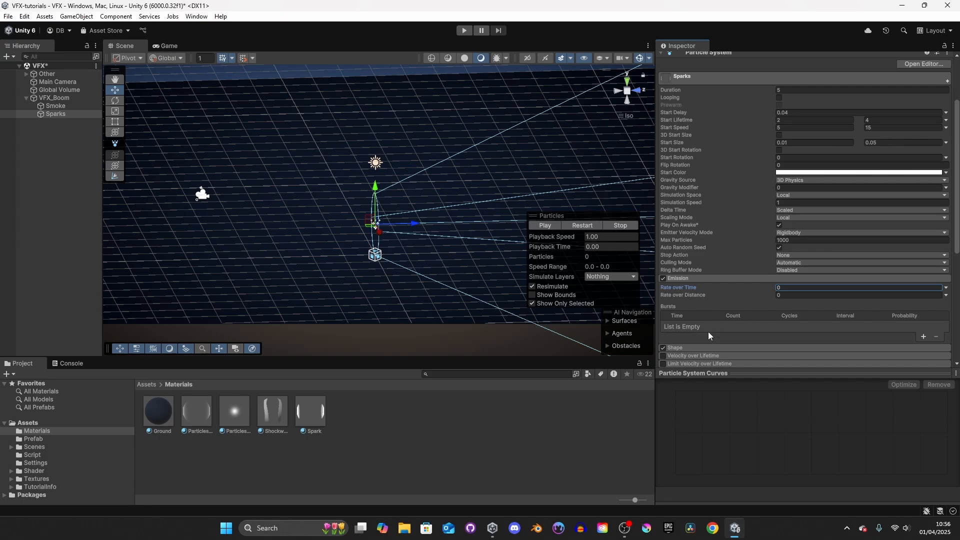
pyautogui.click(923, 337)
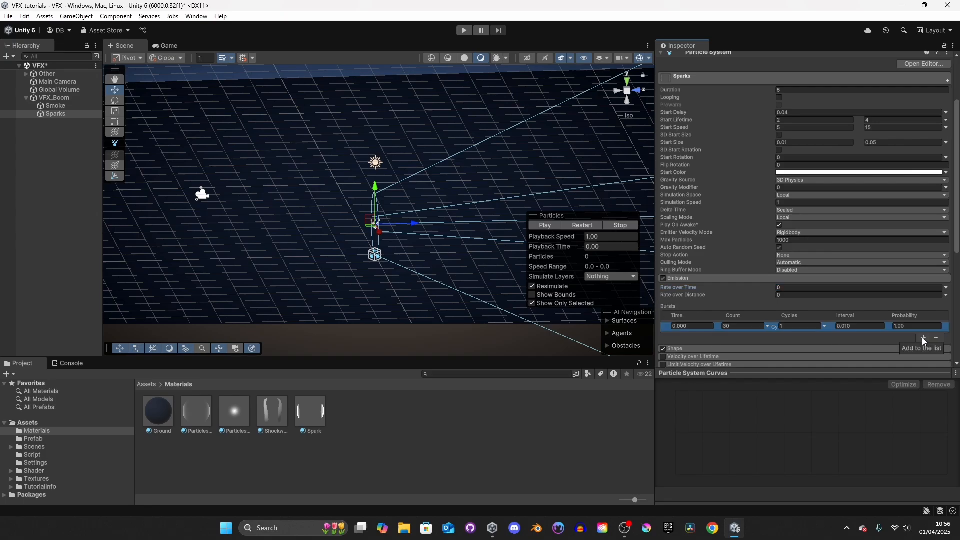
pyautogui.click(731, 328)
pyautogui.write('50')
pyautogui.scroll(-3, 743, 330)
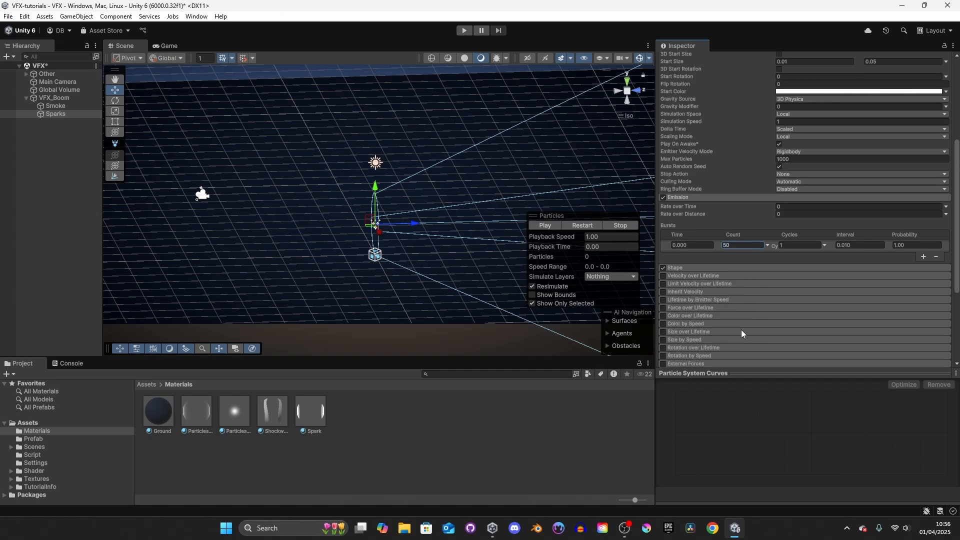
# Rotate the Sparks emission cone shape to 270 degrees on X and restart the particle preview
pyautogui.click(706, 268)
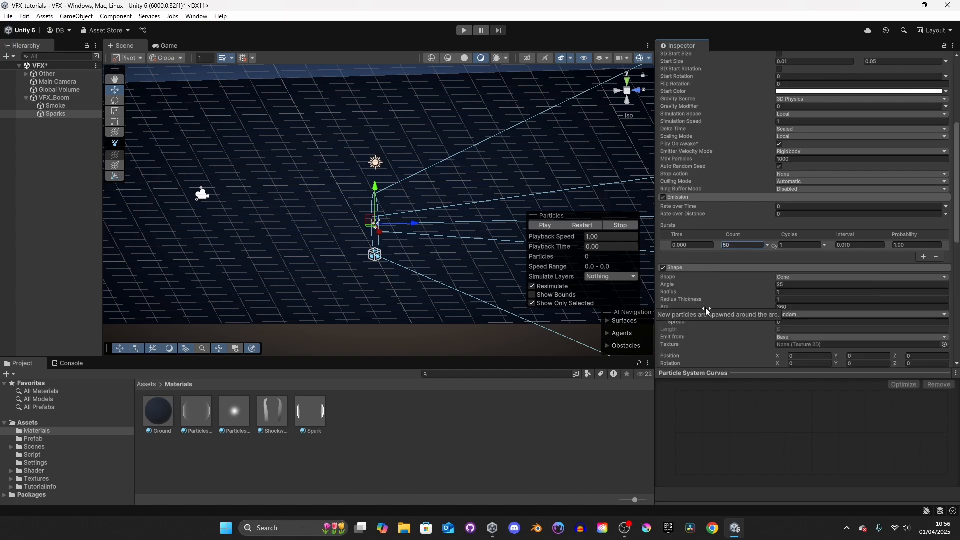
pyautogui.scroll(-5, 753, 296)
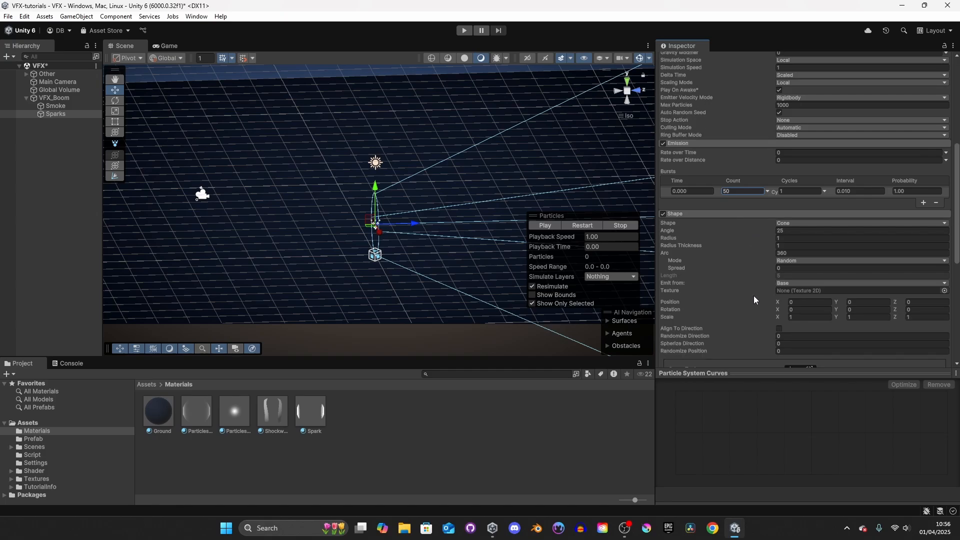
pyautogui.scroll(2, 815, 289)
pyautogui.click(813, 344)
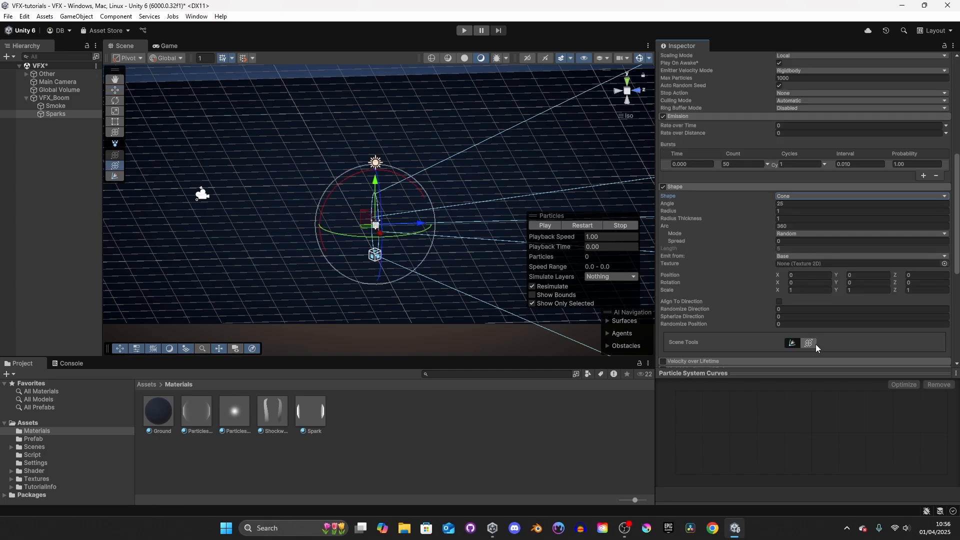
pyautogui.moveTo(409, 179); pyautogui.dragTo(320, 222)
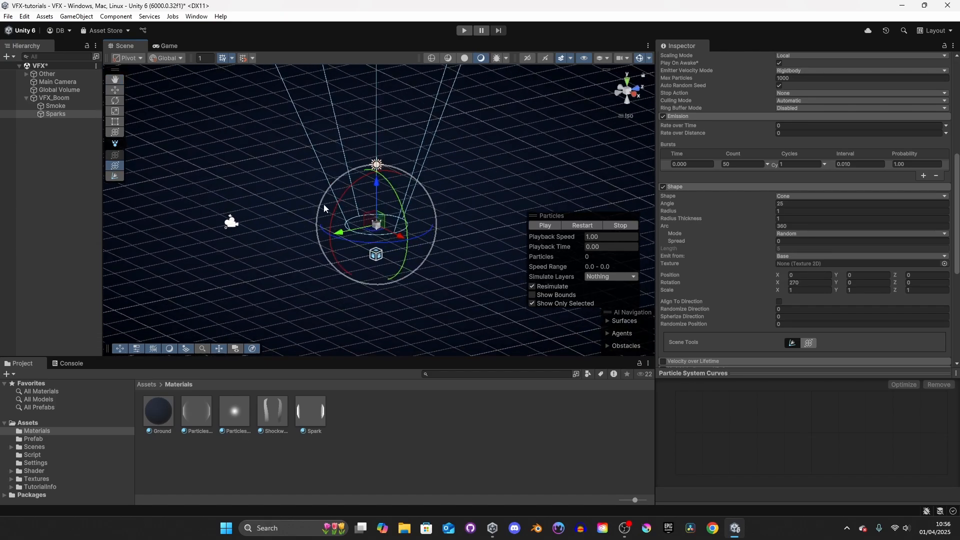
pyautogui.click(583, 225)
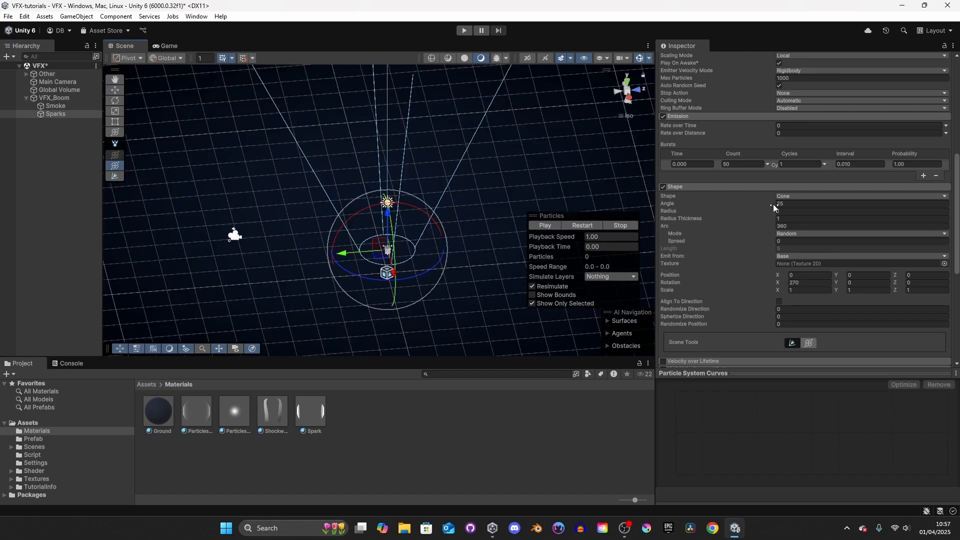
# Set the angle of the Sparks emission cone to 50
pyautogui.click(774, 205)
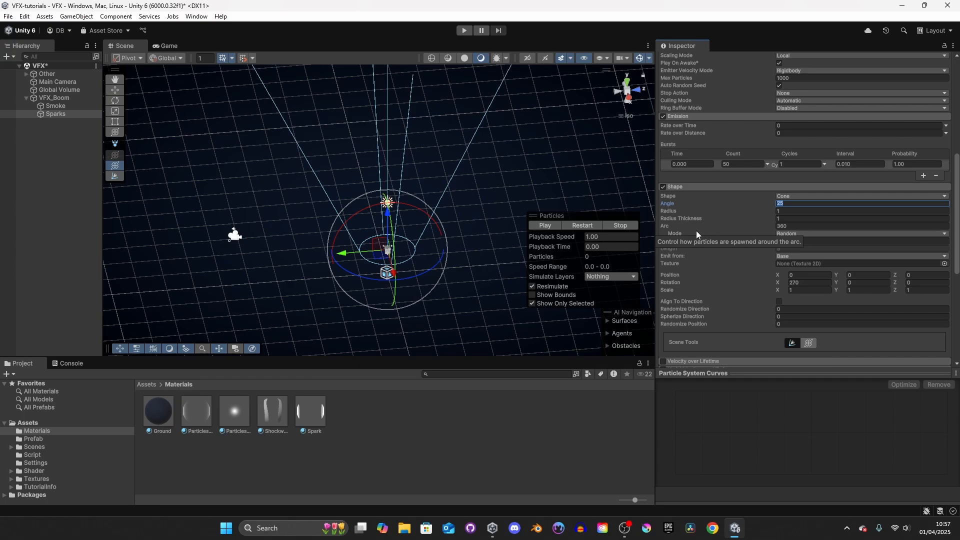
pyautogui.write('50')
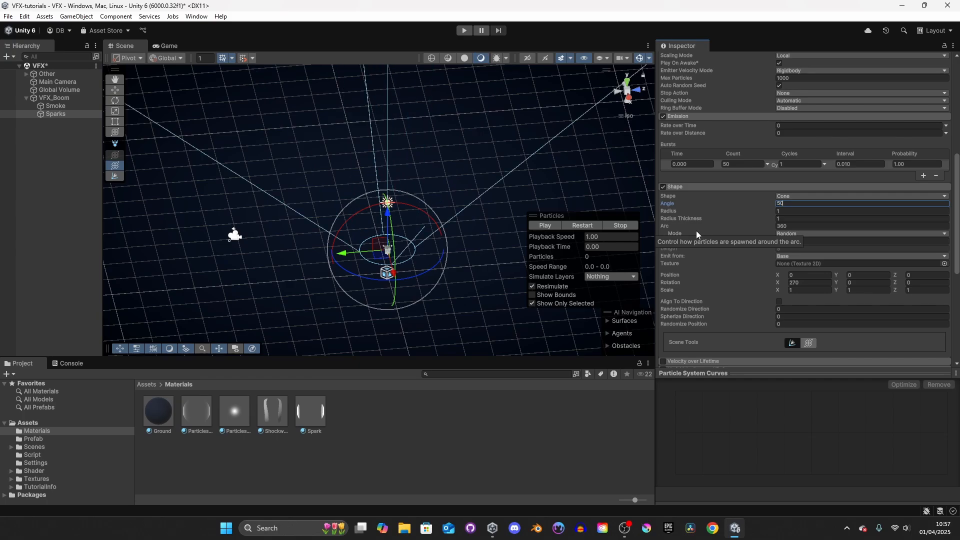
pyautogui.keyDown('alt'); pyautogui.moveTo(549, 149); pyautogui.dragTo(480, 170); pyautogui.keyUp('alt')
pyautogui.scroll(-5, 671, 257)
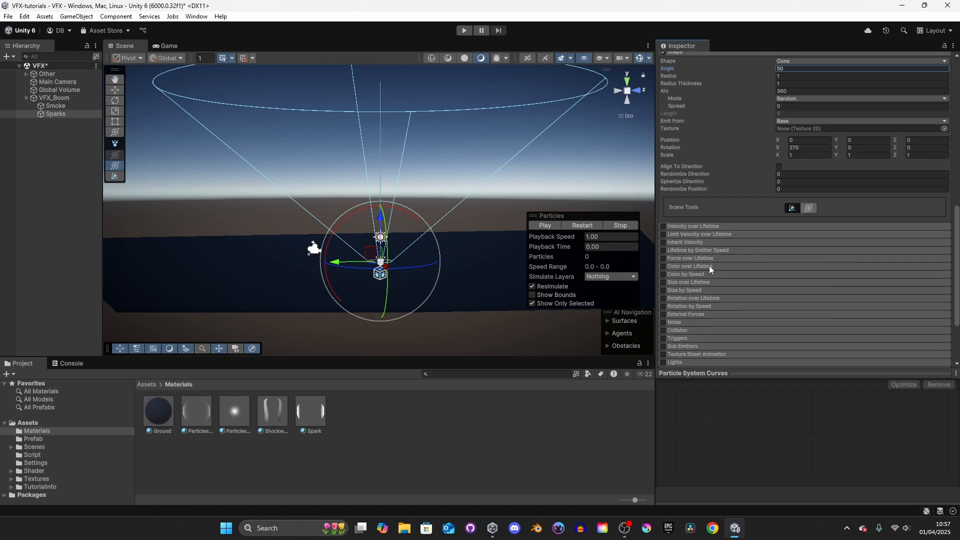
# Enable Color over Lifetime for the Sparks with a gradient that runs from white at the start to red at the end
pyautogui.click(664, 266)
pyautogui.click(686, 265)
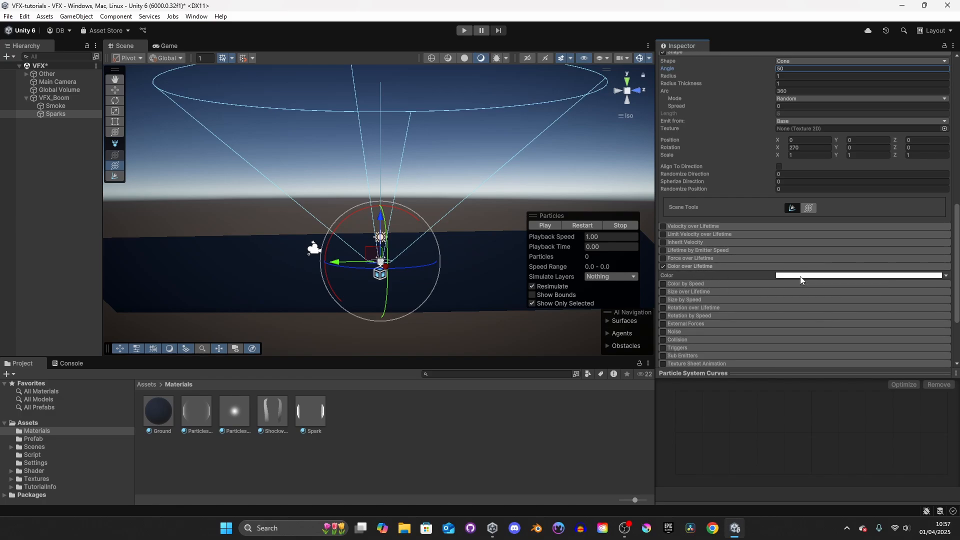
pyautogui.click(799, 276)
pyautogui.click(951, 289)
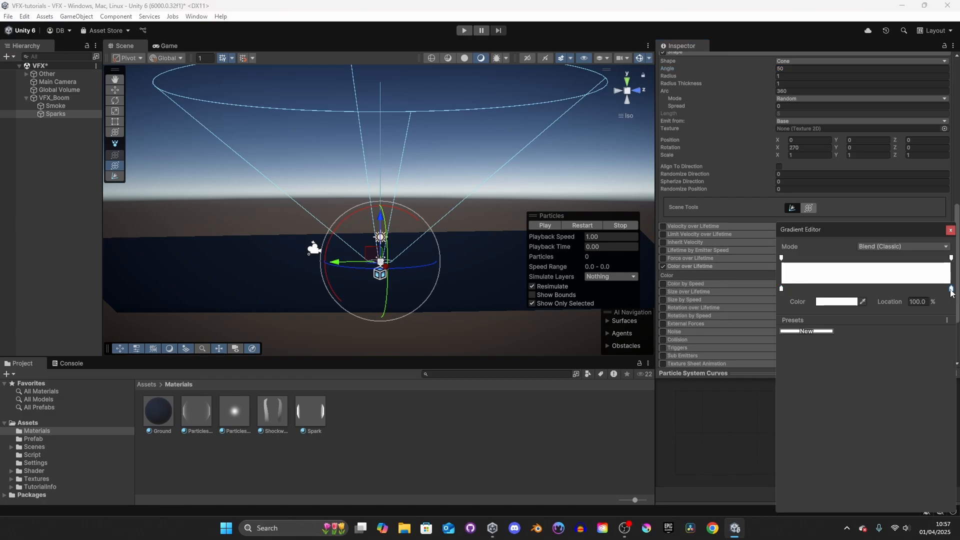
pyautogui.click(951, 257)
pyautogui.click(951, 289)
pyautogui.click(856, 302)
pyautogui.moveTo(918, 344); pyautogui.dragTo(925, 342)
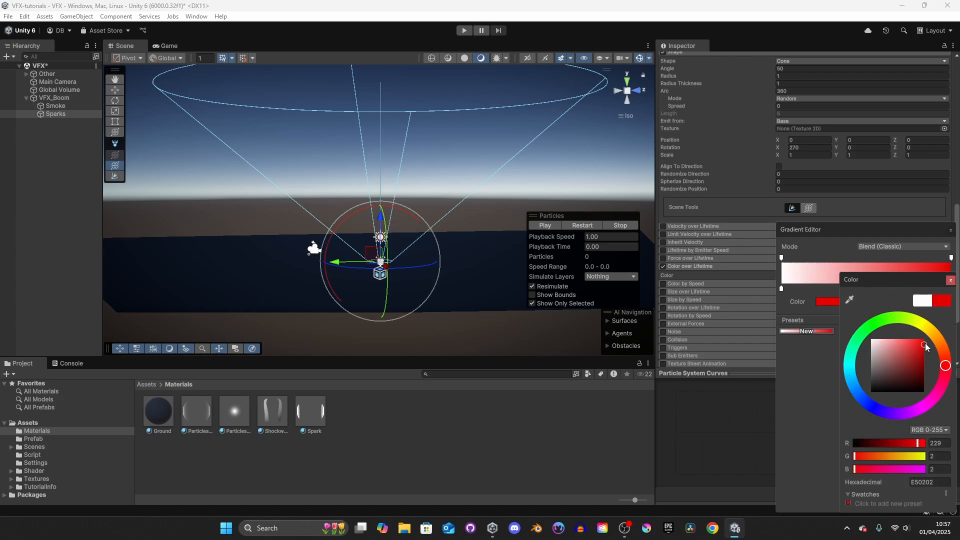
pyautogui.click(951, 280)
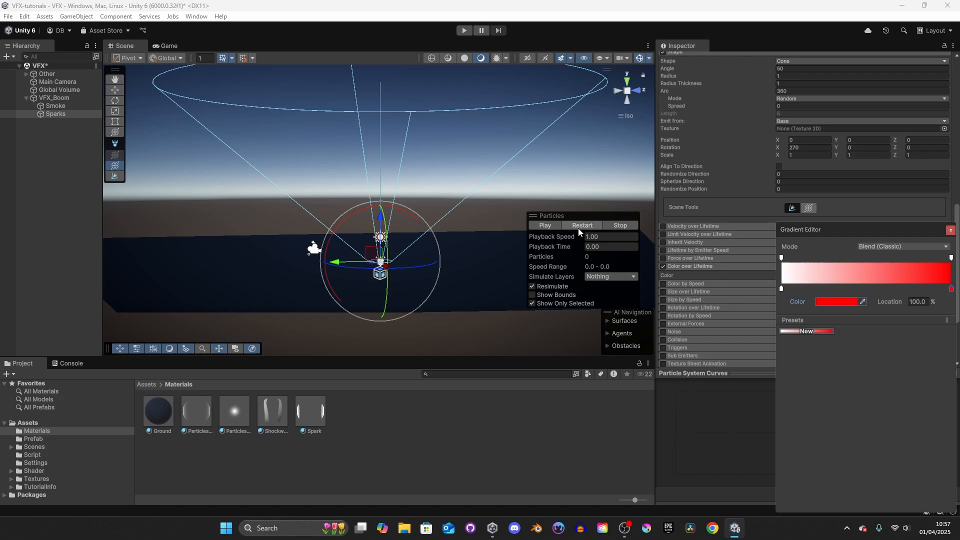
pyautogui.click(697, 267)
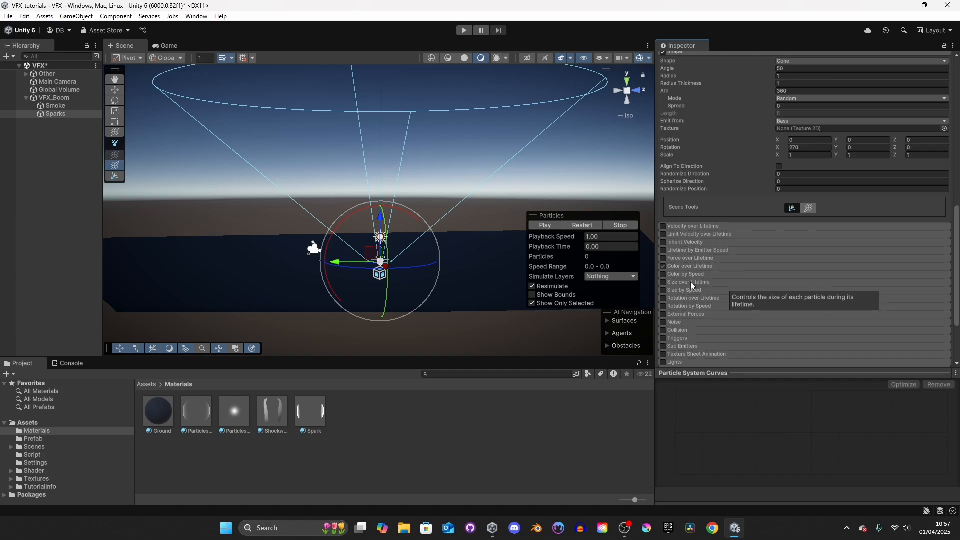
# Enable Size over Lifetime for the Sparks and apply a preset curve that decreases from full size to zero
pyautogui.click(663, 282)
pyautogui.click(686, 282)
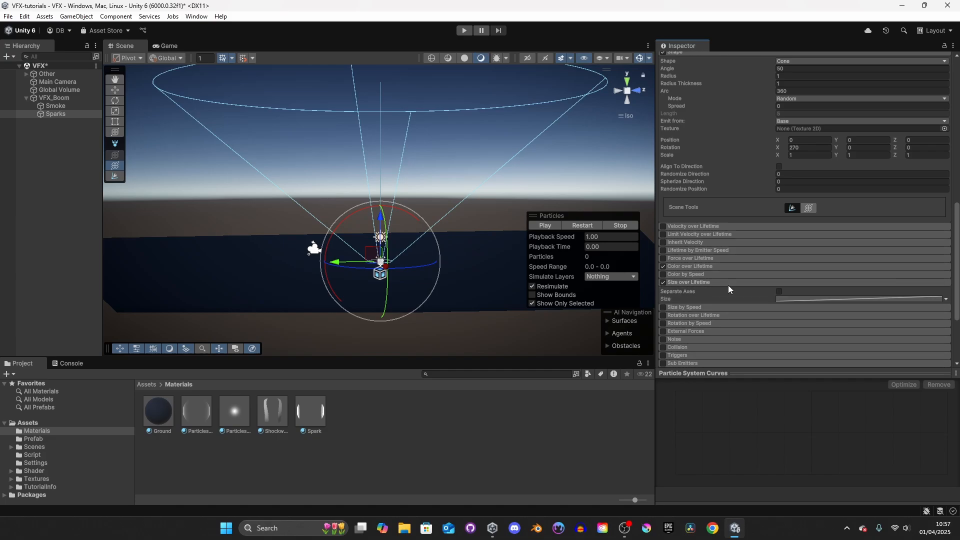
pyautogui.click(804, 299)
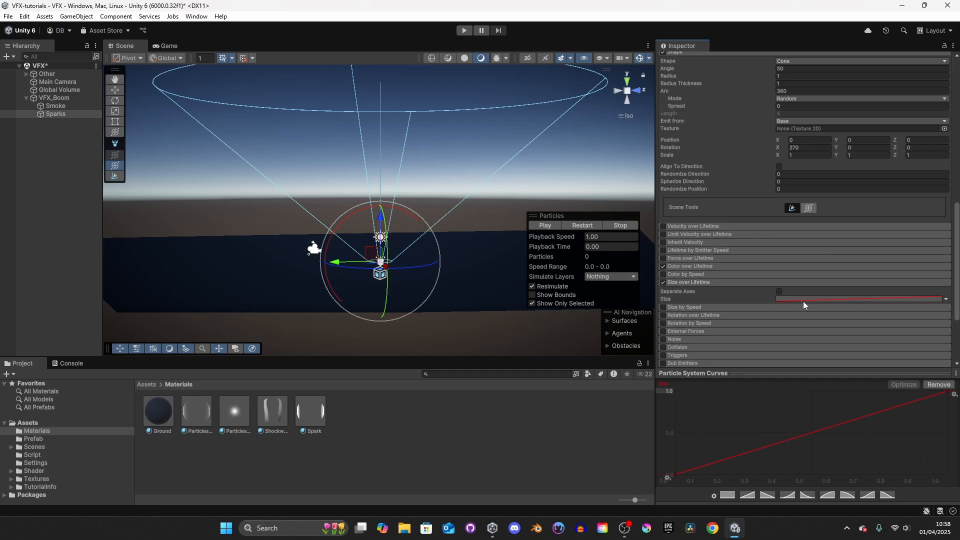
pyautogui.click(848, 495)
pyautogui.moveTo(775, 376); pyautogui.dragTo(750, 499)
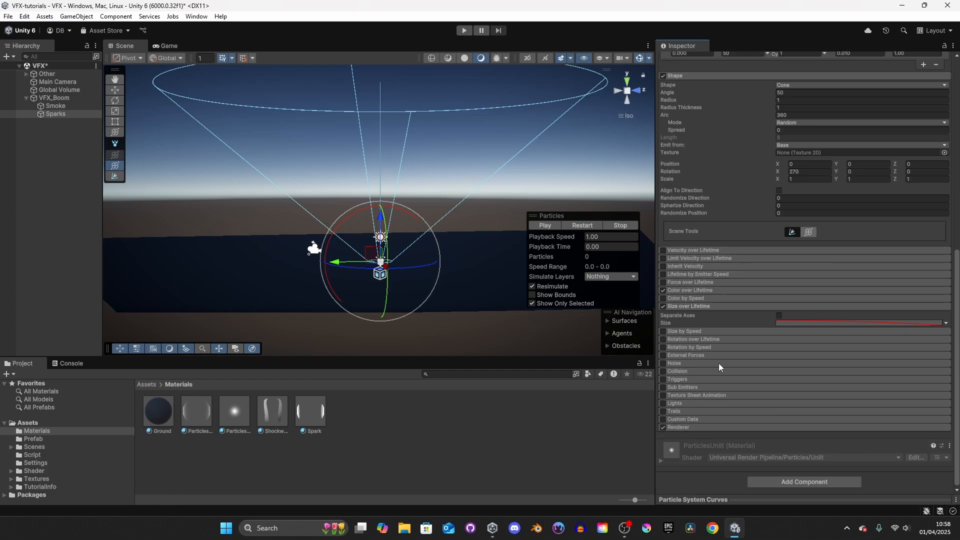
# Enable Collision for the Sparks with type World and set the bounce to 0.2
pyautogui.click(670, 372)
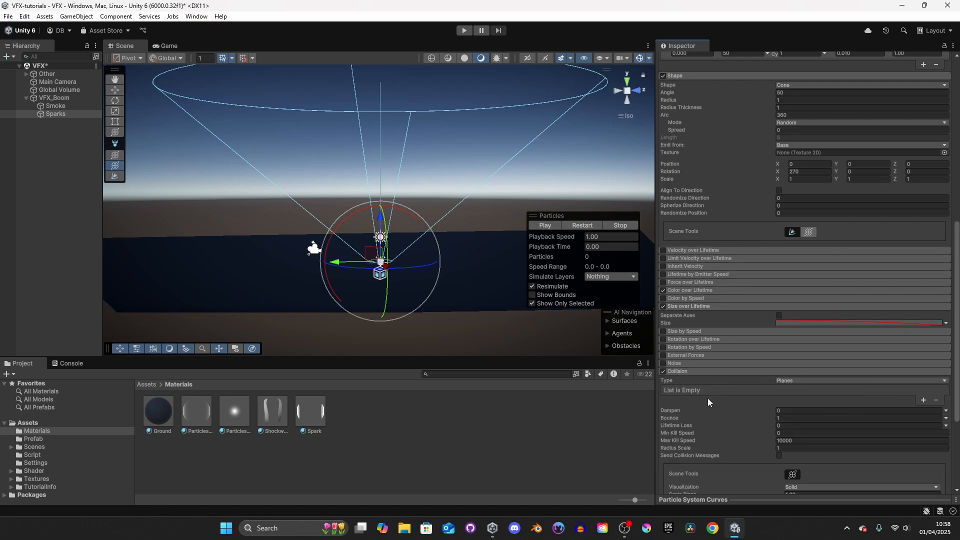
pyautogui.click(792, 381)
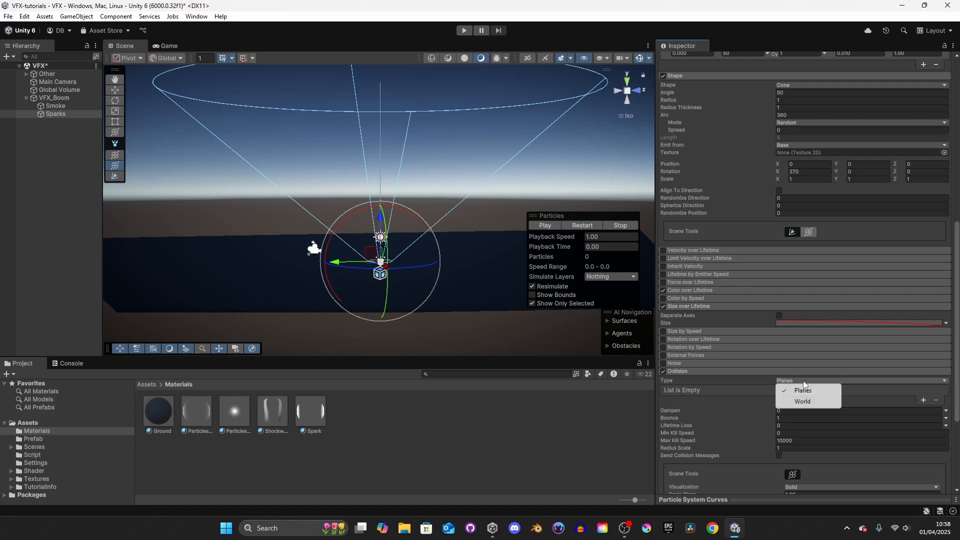
pyautogui.click(805, 402)
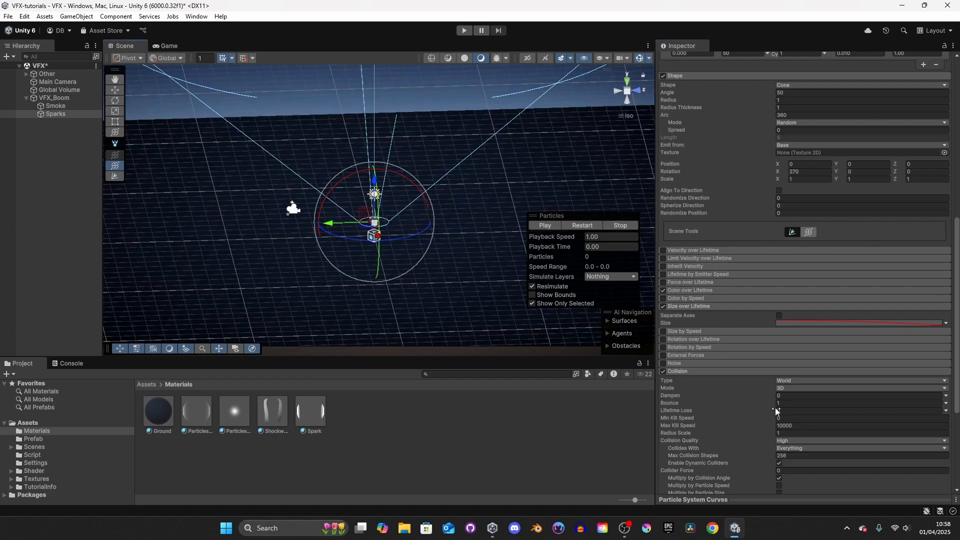
pyautogui.click(783, 404)
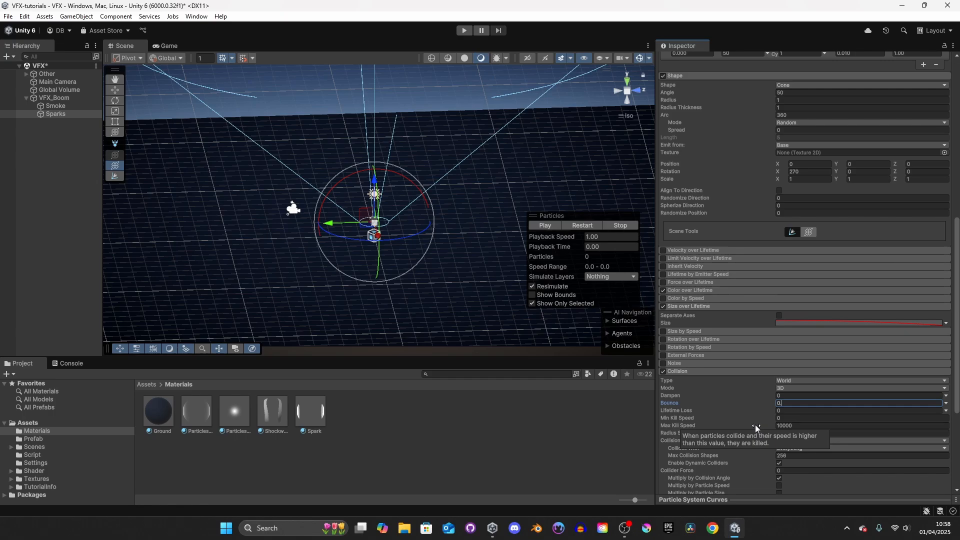
# Set the render mode of the Sparks renderer to Stretched Billboard
pyautogui.scroll(-5, 772, 404)
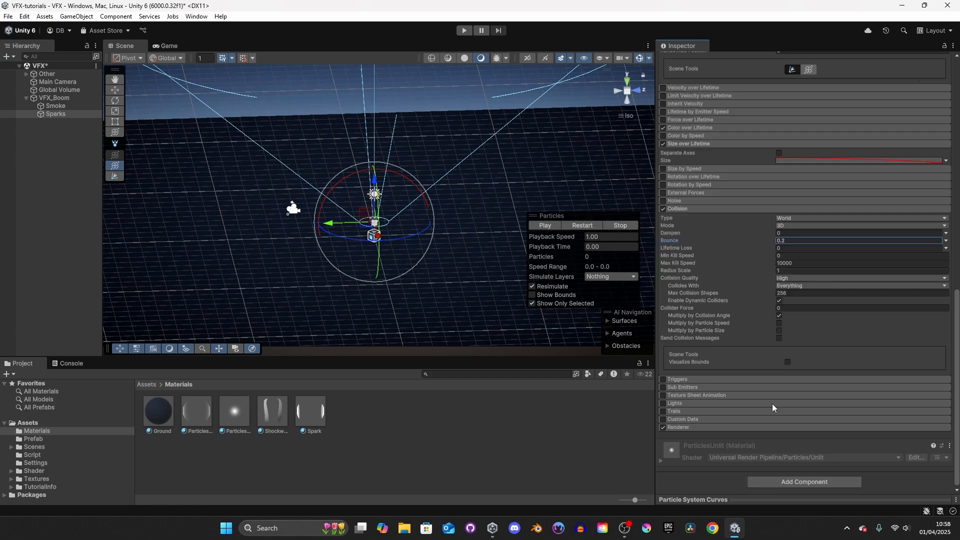
pyautogui.click(737, 426)
pyautogui.scroll(-2, 742, 442)
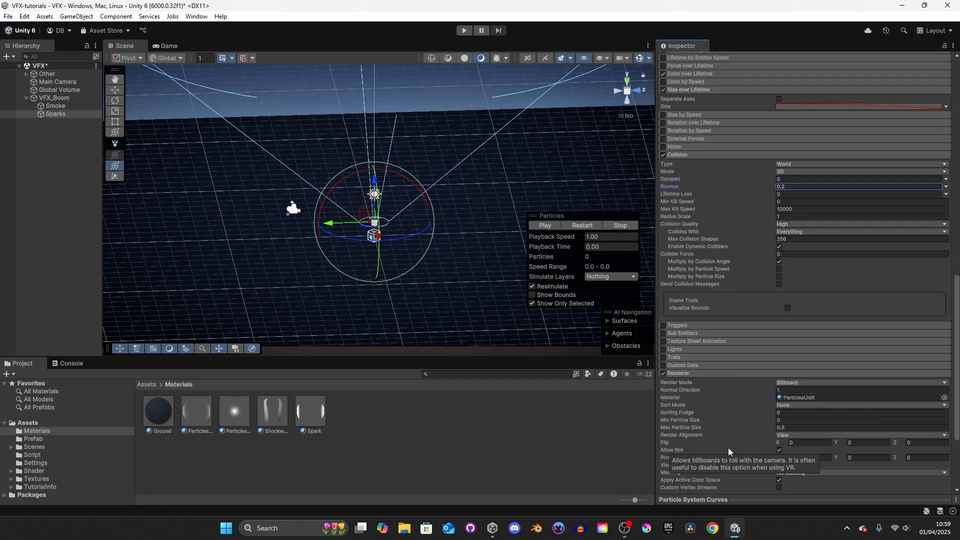
pyautogui.scroll(-2, 728, 448)
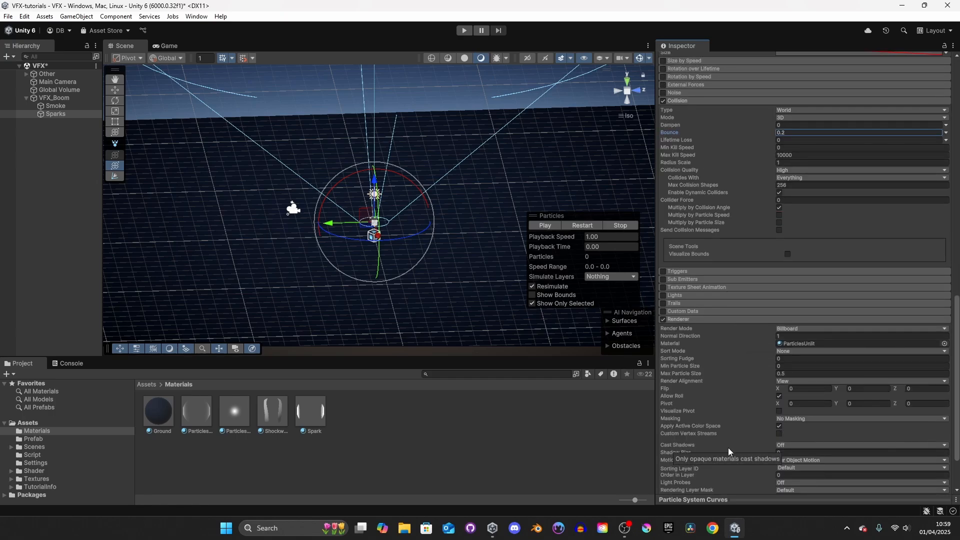
pyautogui.click(818, 328)
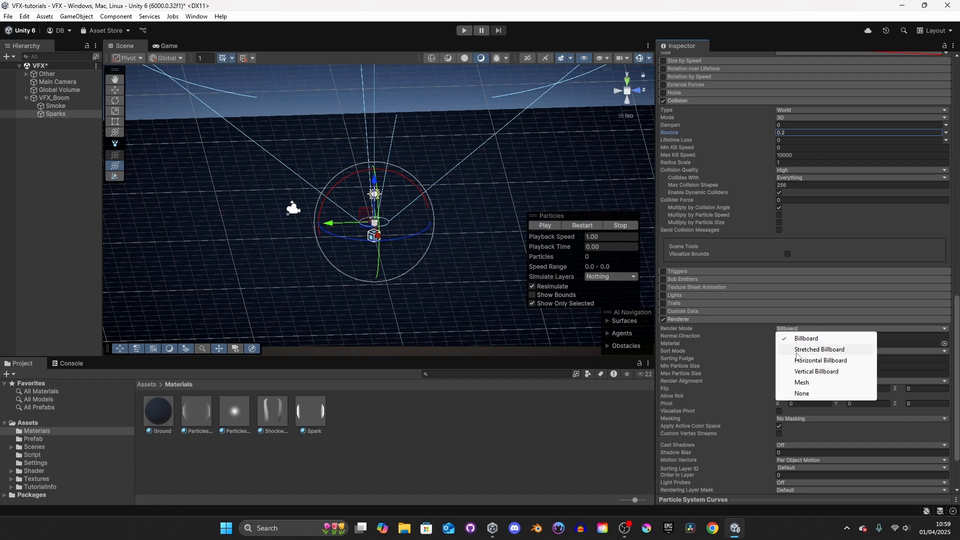
pyautogui.click(840, 350)
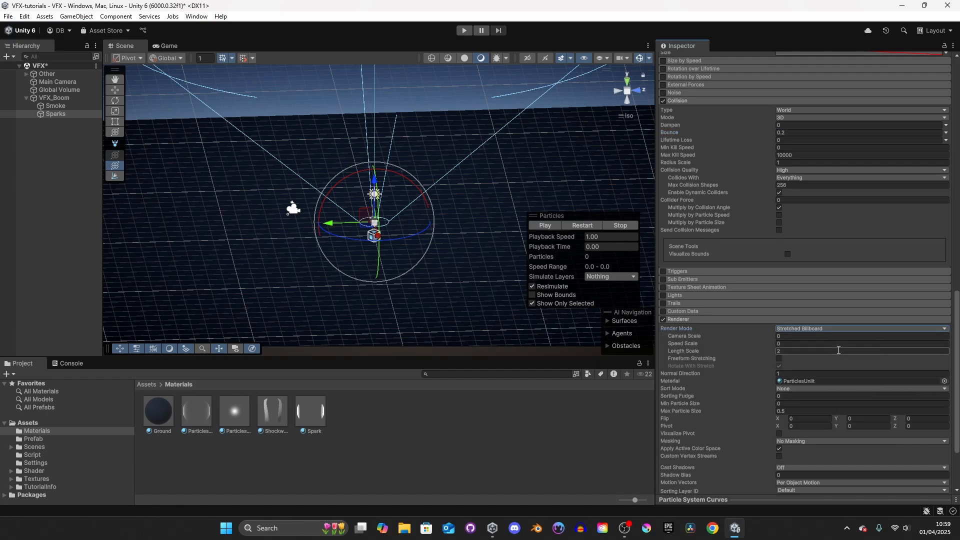
# Set the Sparks renderer's speed scale to 0.05 and length scale to 1, and preview the particles
pyautogui.moveTo(690, 353)
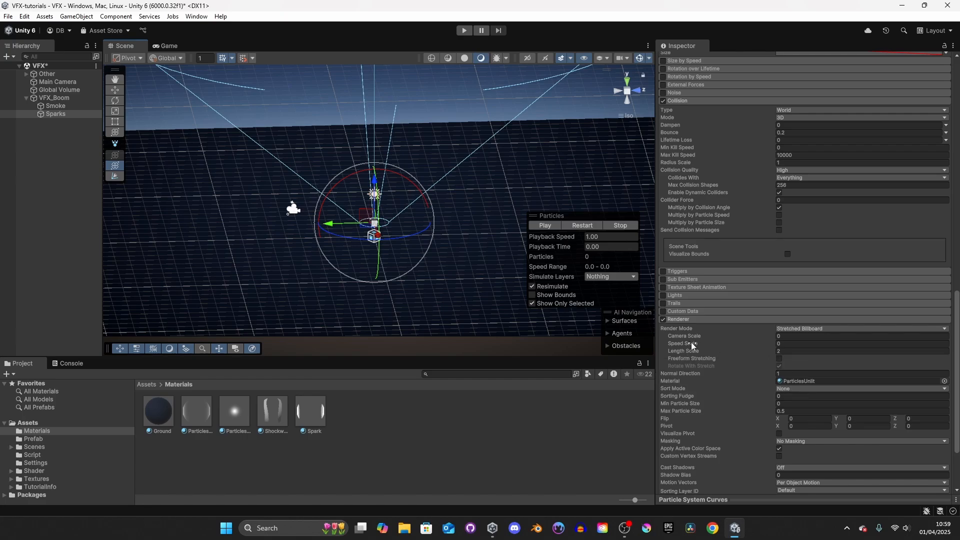
pyautogui.click(778, 344)
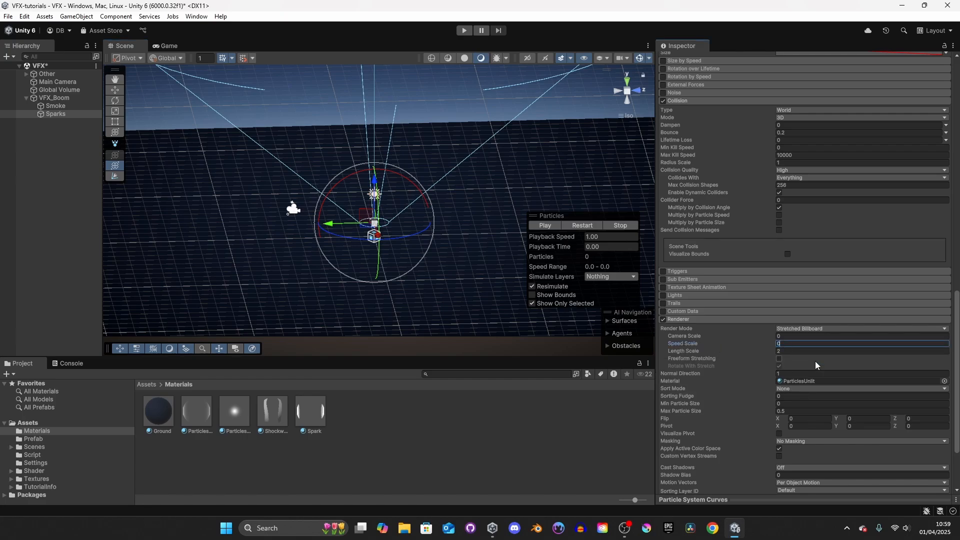
pyautogui.write('.05')
pyautogui.click(800, 352)
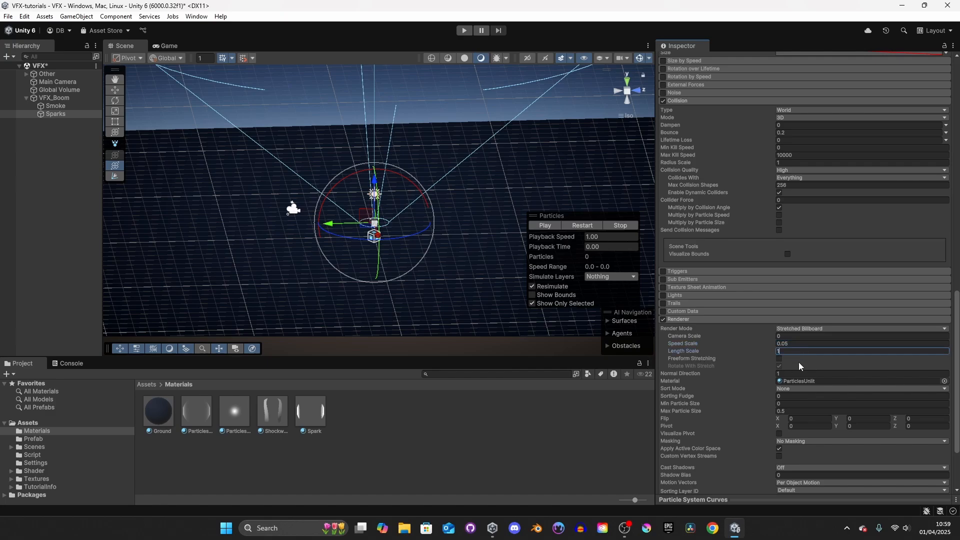
pyautogui.write('1')
pyautogui.click(580, 226)
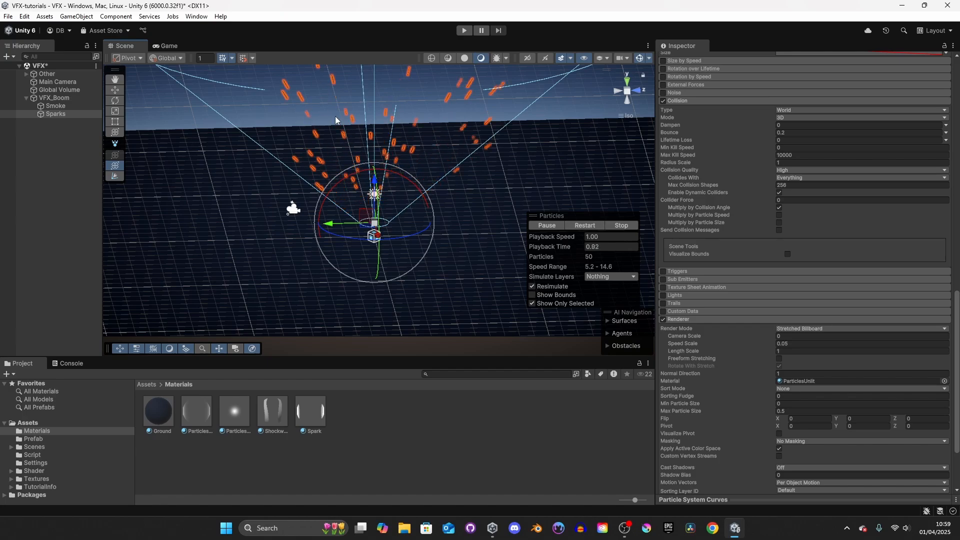
# Set the Sparks gravity modifier to 1 and restart the particle preview
pyautogui.scroll(-10, 761, 325)
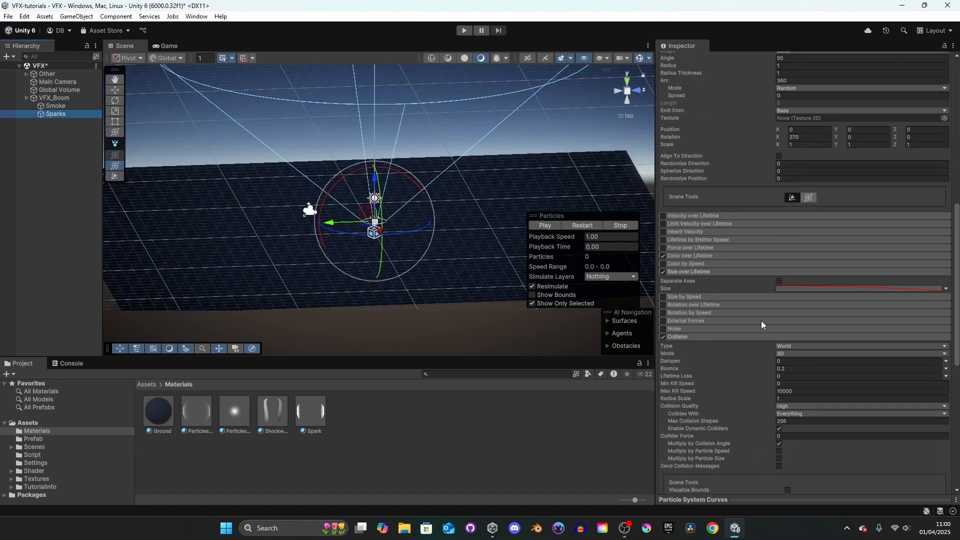
pyautogui.scroll(15, 761, 320)
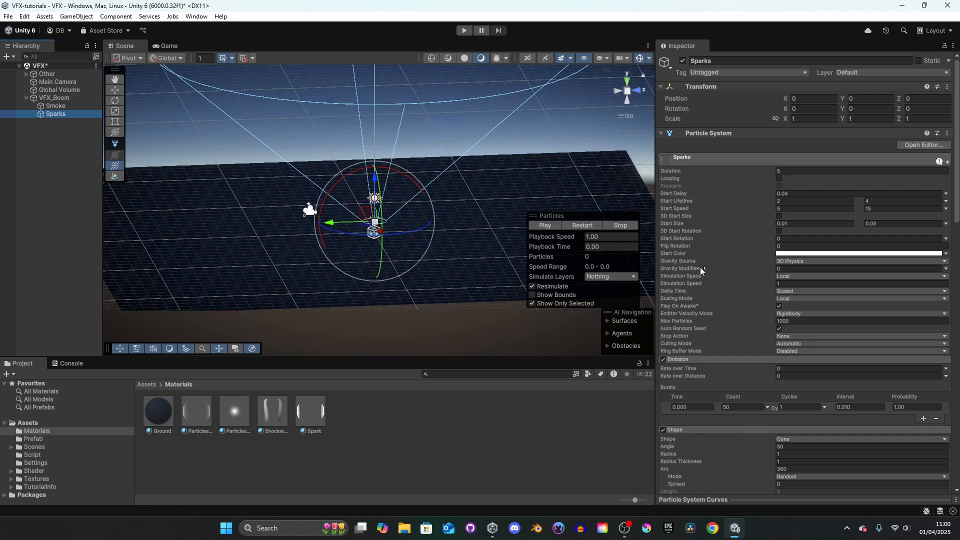
pyautogui.click(780, 269)
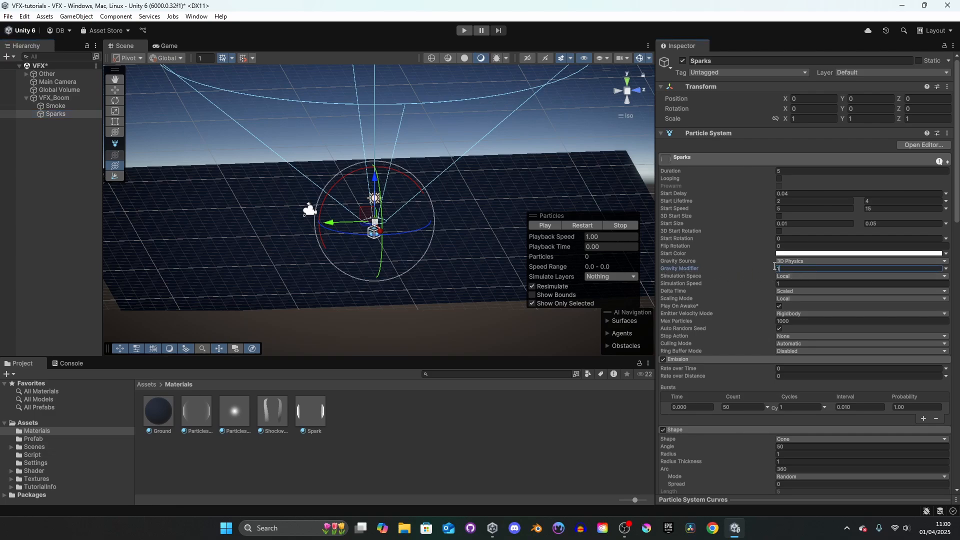
pyautogui.write('1')
pyautogui.click(584, 226)
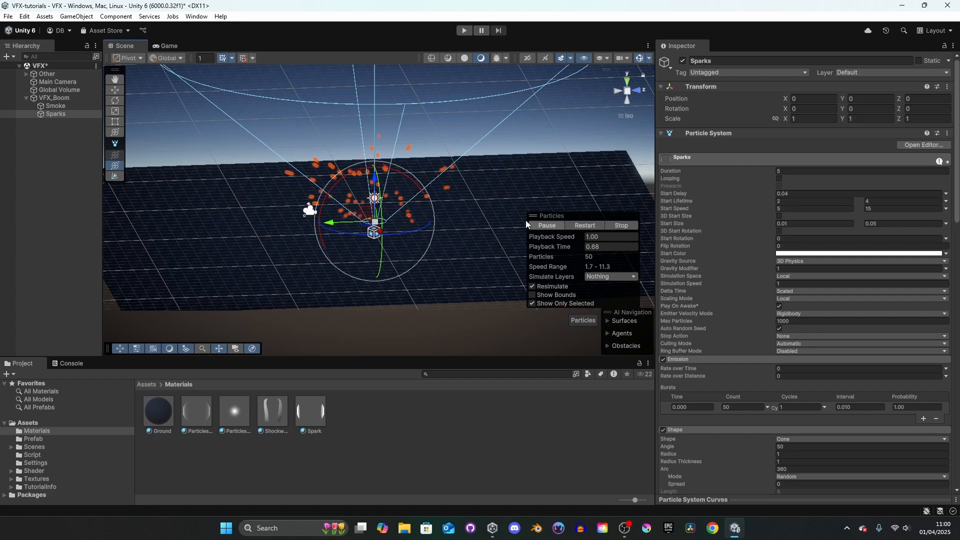
pyautogui.keyDown('alt'); pyautogui.moveTo(387, 190); pyautogui.dragTo(488, 250); pyautogui.keyUp('alt')
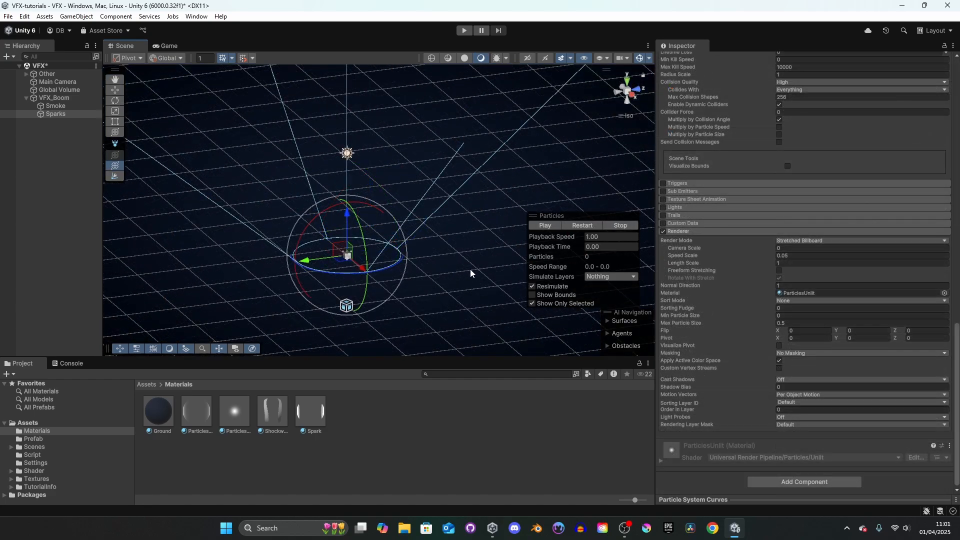
pyautogui.keyDown('alt'); pyautogui.moveTo(470, 270); pyautogui.dragTo(406, 274); pyautogui.keyUp('alt')
pyautogui.moveTo(406, 274); pyautogui.dragTo(383, 239, button='middle')
pyautogui.keyDown('alt'); pyautogui.moveTo(382, 239); pyautogui.dragTo(414, 233); pyautogui.keyUp('alt')
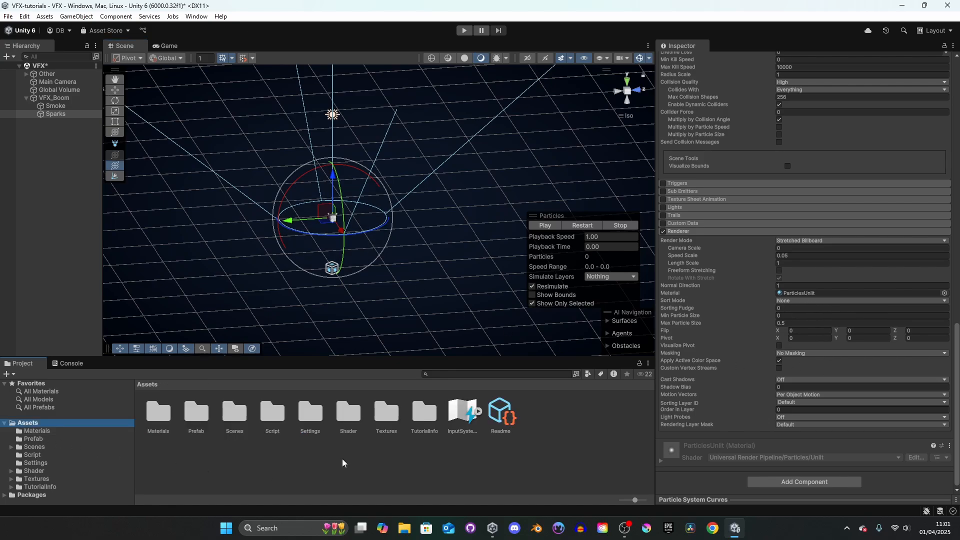
# Open the Shader folder in the project assets
pyautogui.rightClick(356, 463)
pyautogui.click(344, 454)
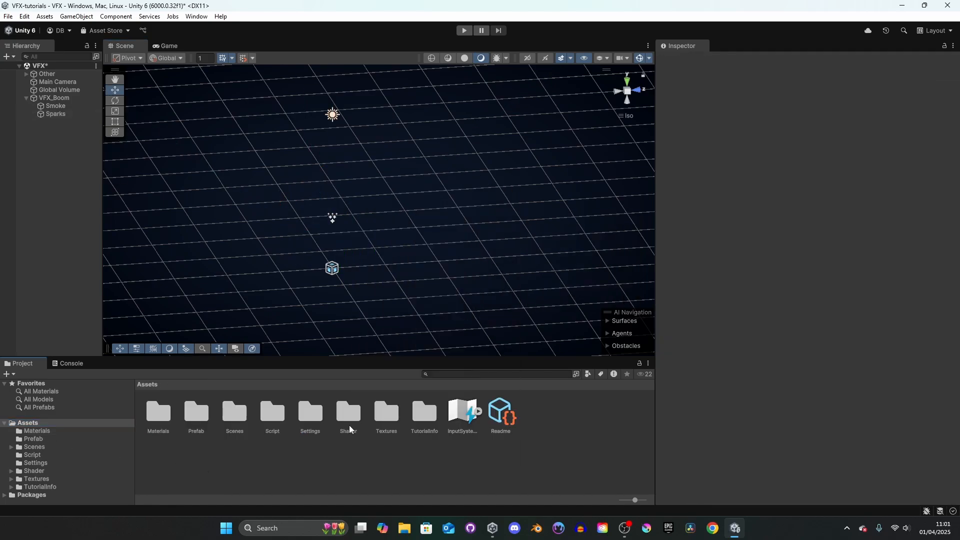
pyautogui.rightClick(365, 461)
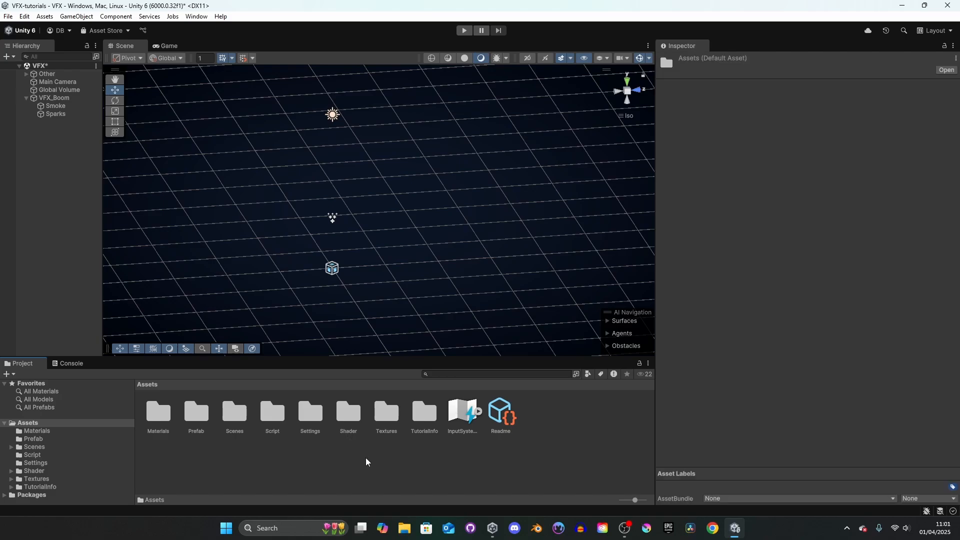
pyautogui.moveTo(471, 178)
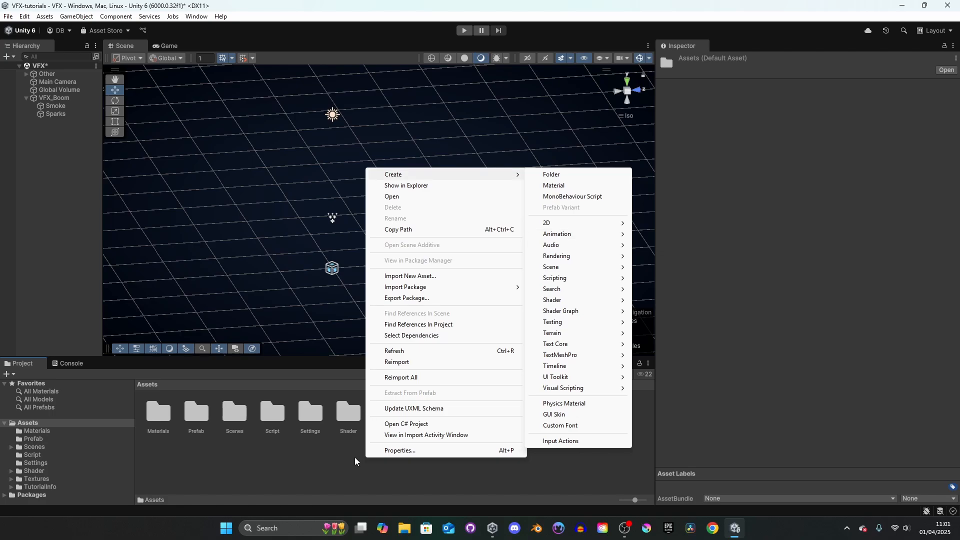
pyautogui.click(350, 420)
pyautogui.doubleClick(350, 420)
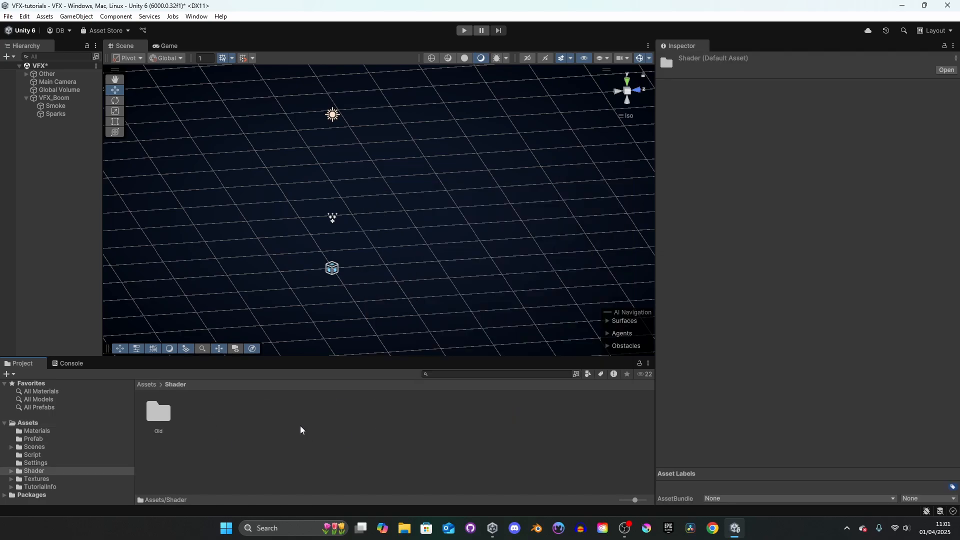
# Create a URP Unlit Shader Graph named SparkShader in the Shader folder
pyautogui.rightClick(232, 434)
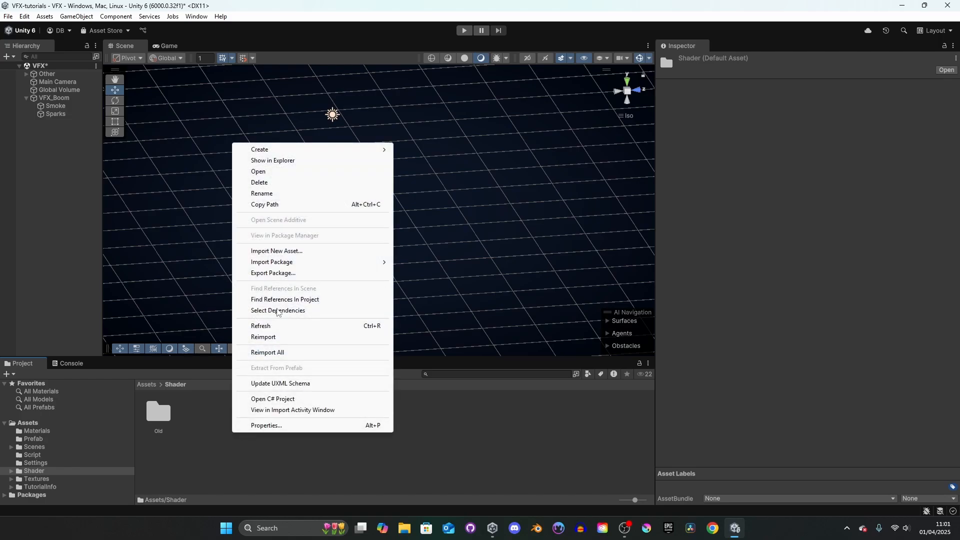
pyautogui.moveTo(258, 150)
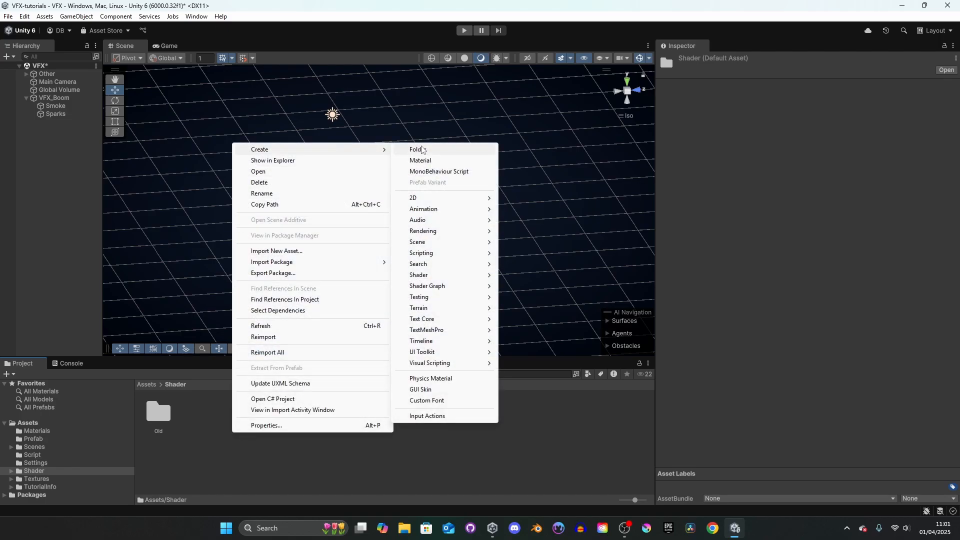
pyautogui.moveTo(436, 291)
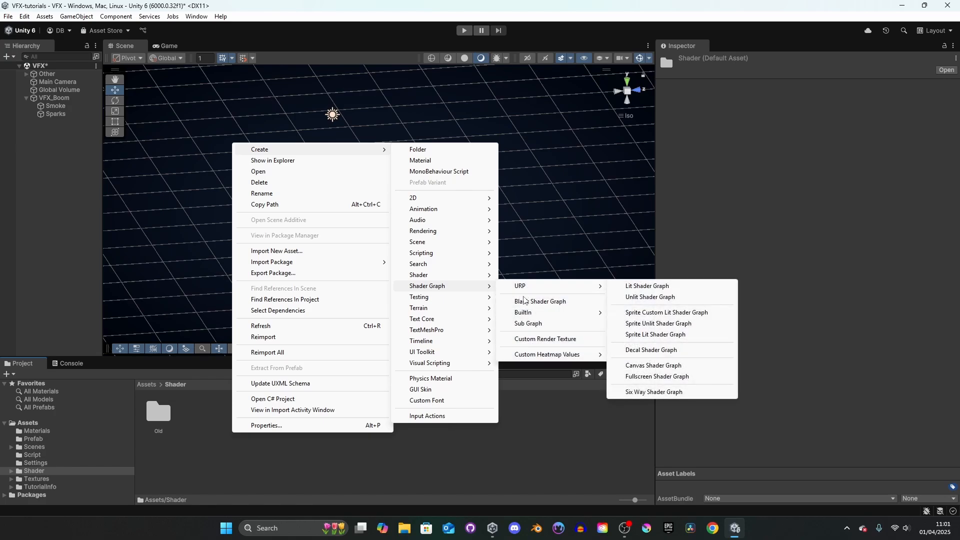
pyautogui.moveTo(538, 289)
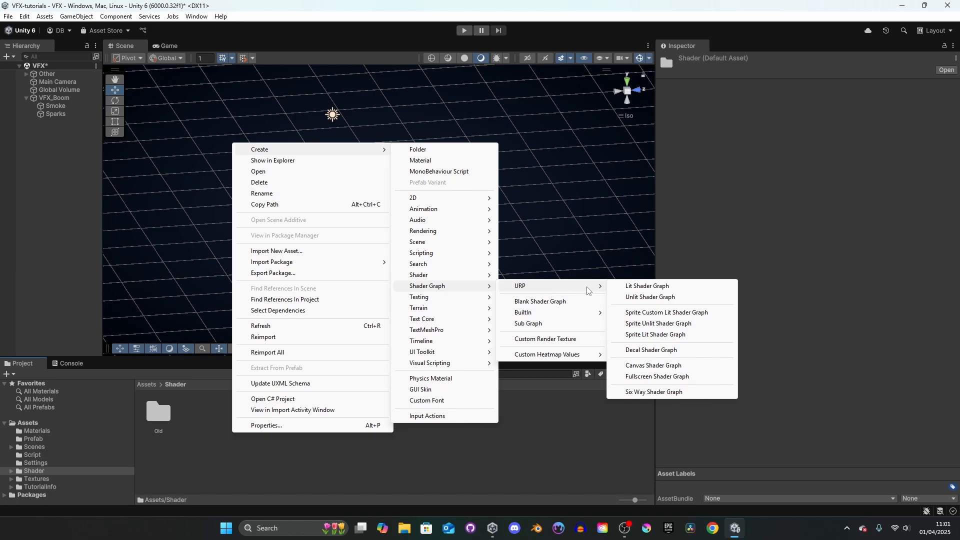
pyautogui.click(651, 297)
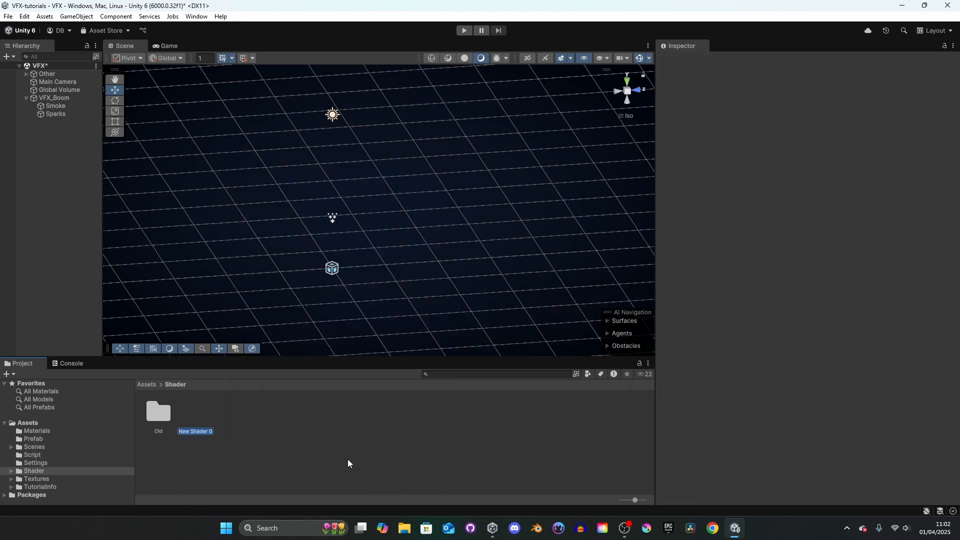
pyautogui.write('SparkShader')
pyautogui.press('Return')
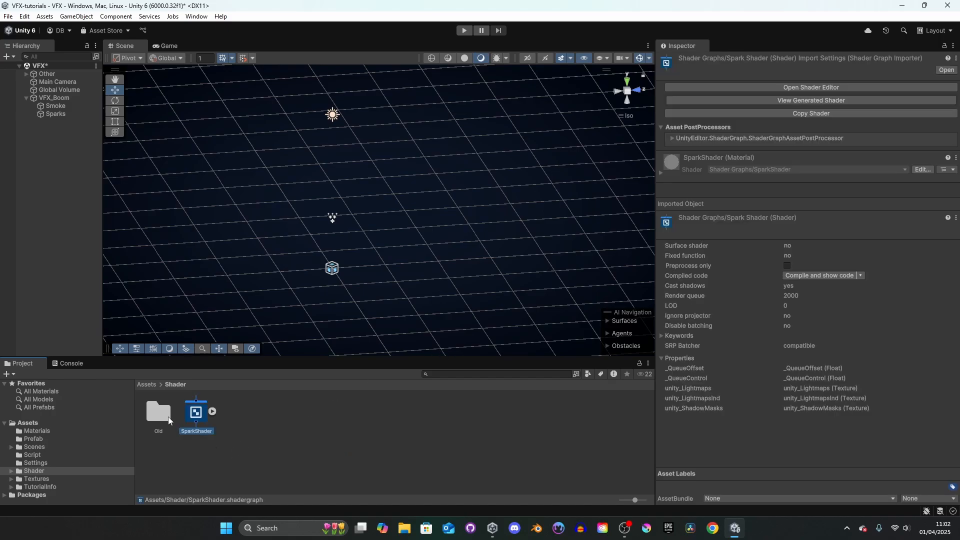
# Create a material from the SparkShader graph and name it SparkShader
pyautogui.rightClick(198, 422)
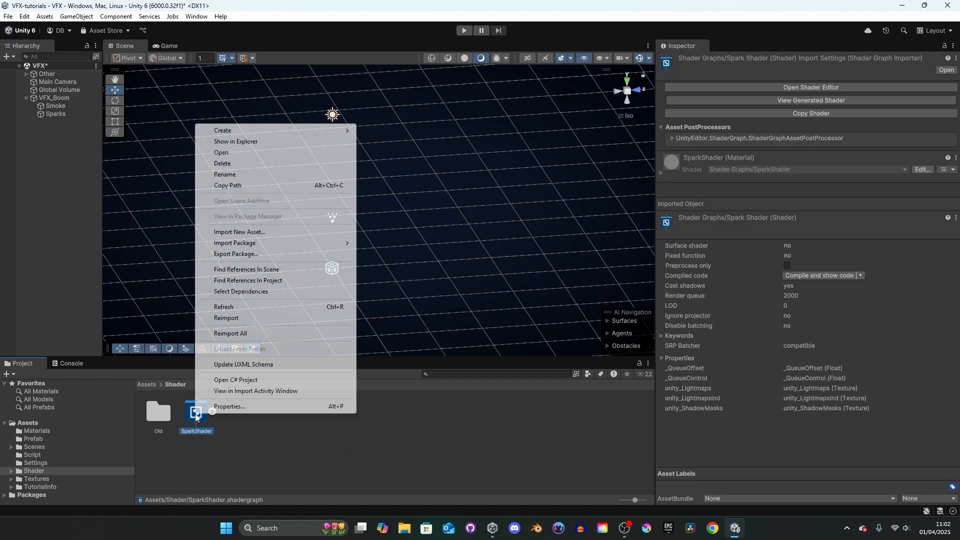
pyautogui.moveTo(210, 130)
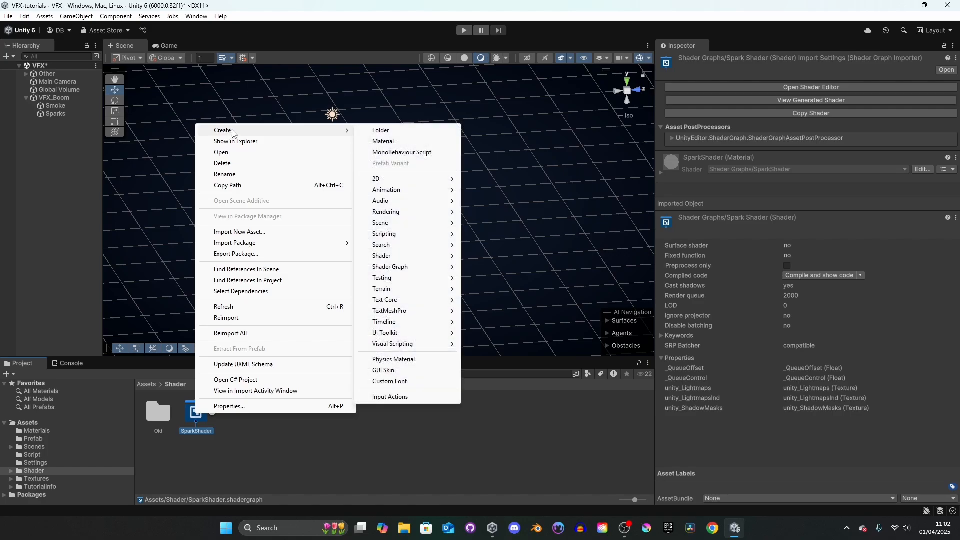
pyautogui.click(384, 142)
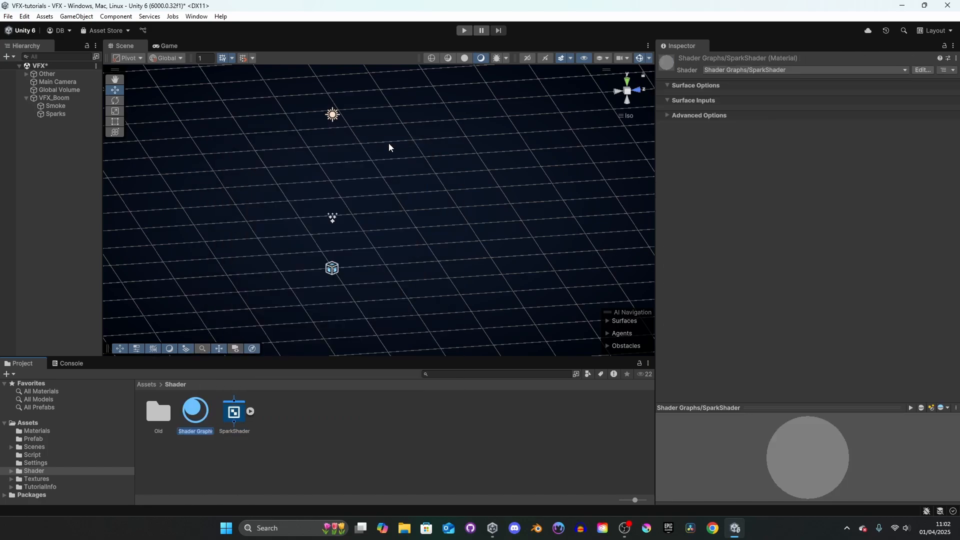
pyautogui.click(208, 432)
pyautogui.press('BackSpace')
pyautogui.press('BackSpace')
pyautogui.press('Return')
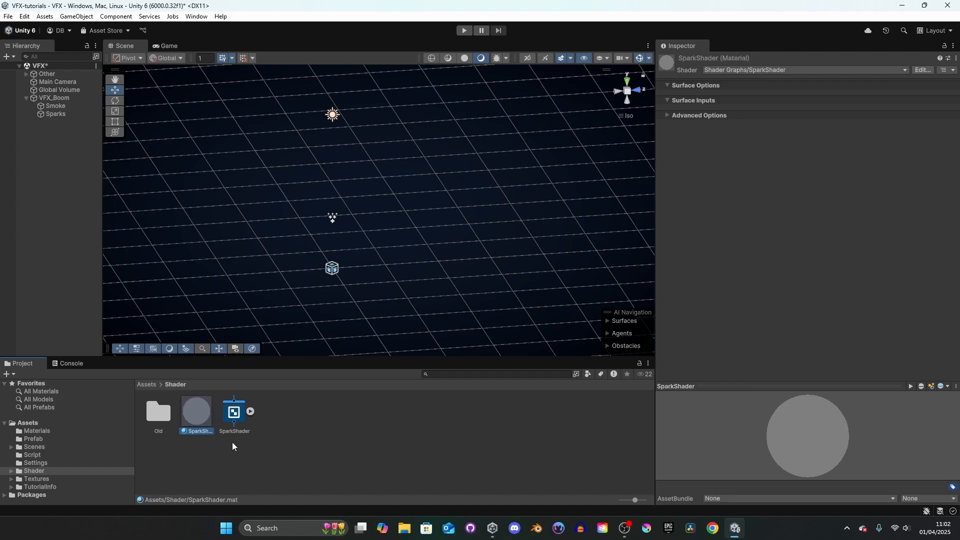
pyautogui.click(279, 475)
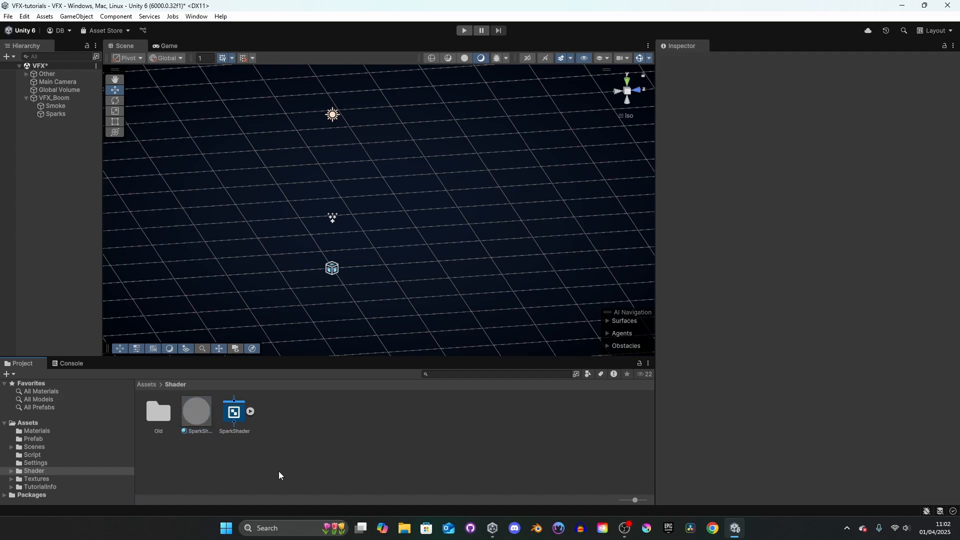
# Open the SparkShader graph, allow material override and set the surface type to Transparent
pyautogui.doubleClick(235, 417)
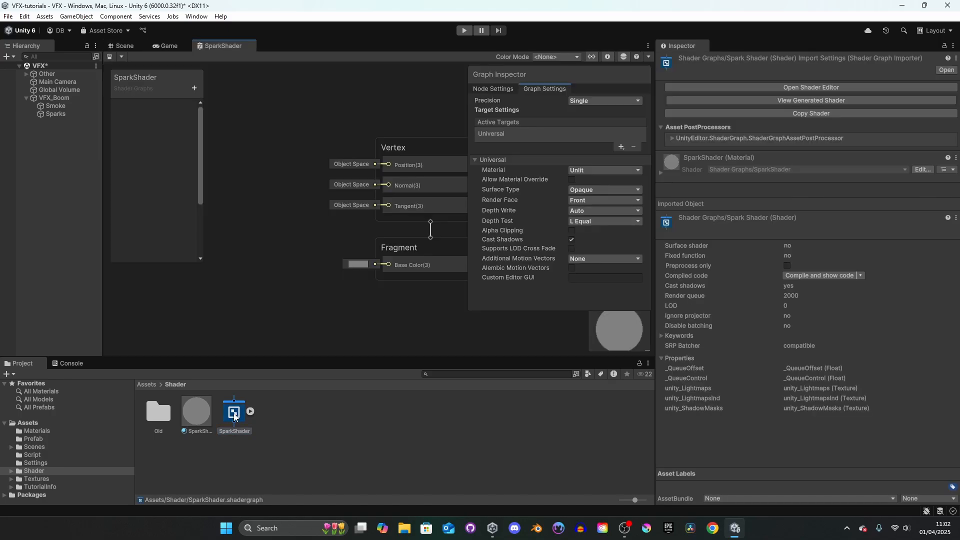
pyautogui.scroll(-2, 309, 310)
pyautogui.scroll(3, 299, 295)
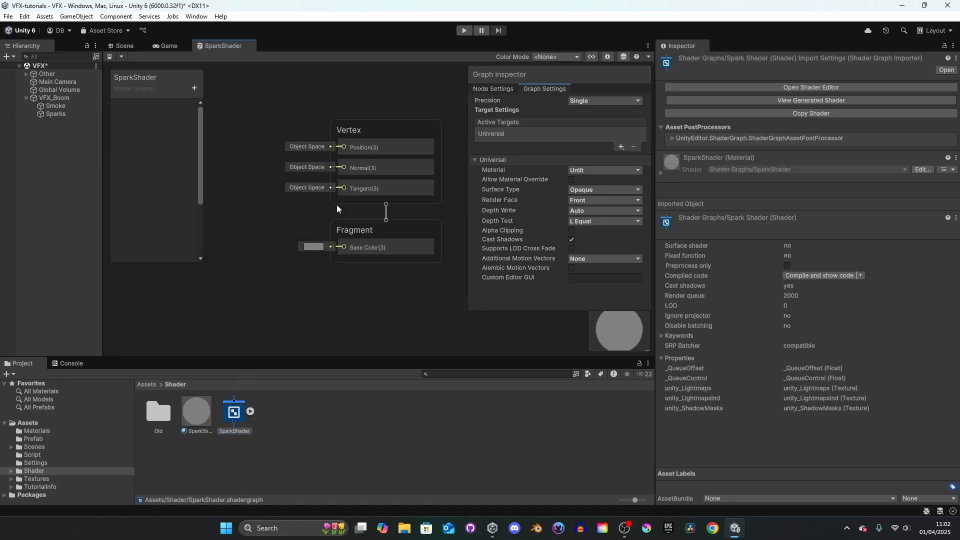
pyautogui.moveTo(358, 288); pyautogui.dragTo(382, 268, button='middle')
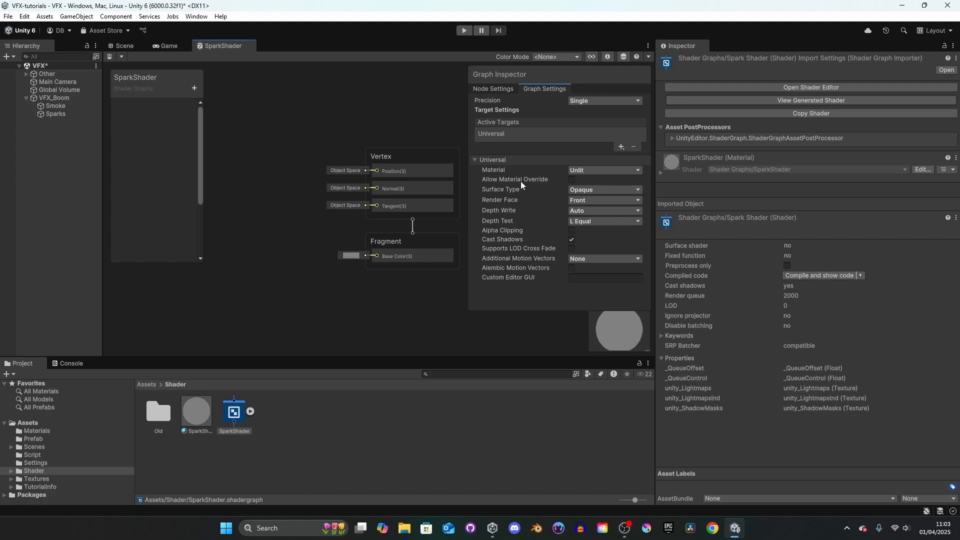
pyautogui.click(572, 180)
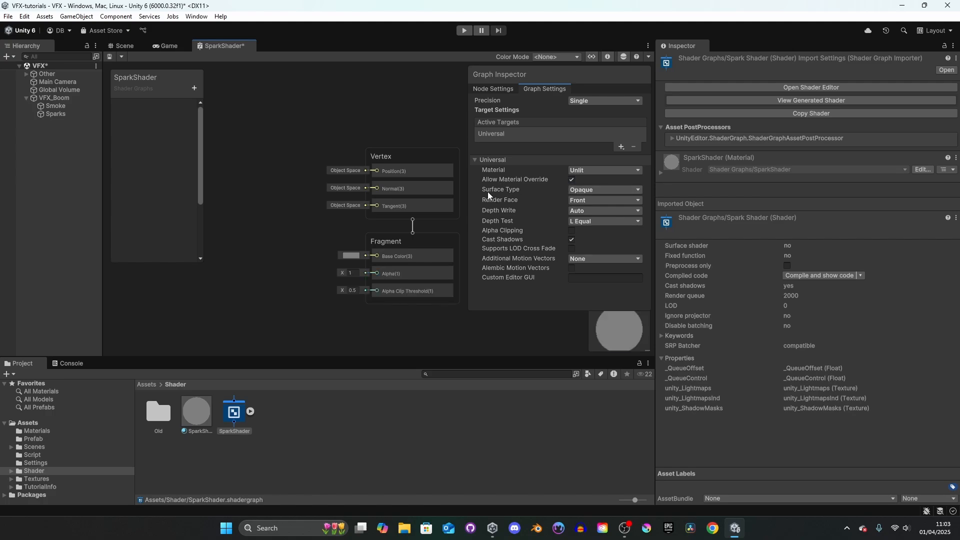
pyautogui.click(610, 190)
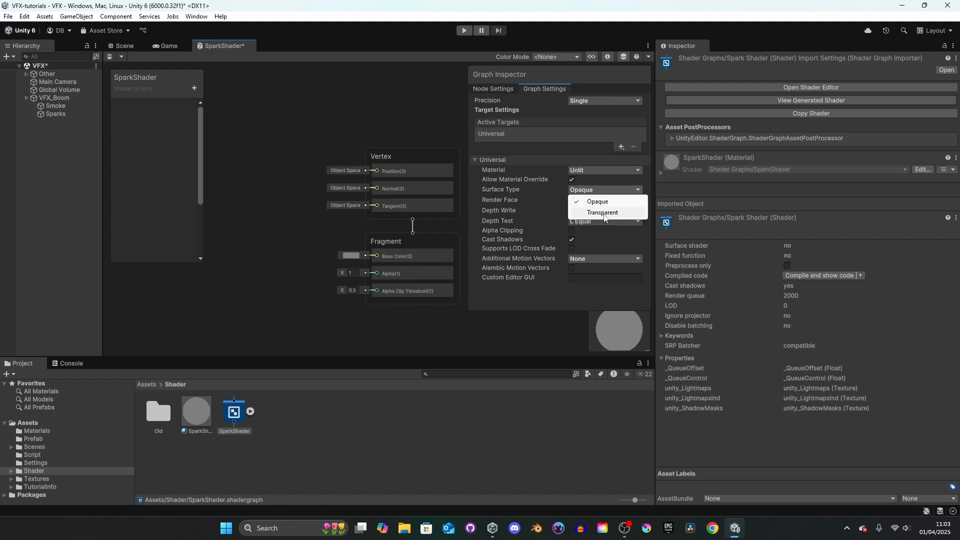
pyautogui.click(605, 213)
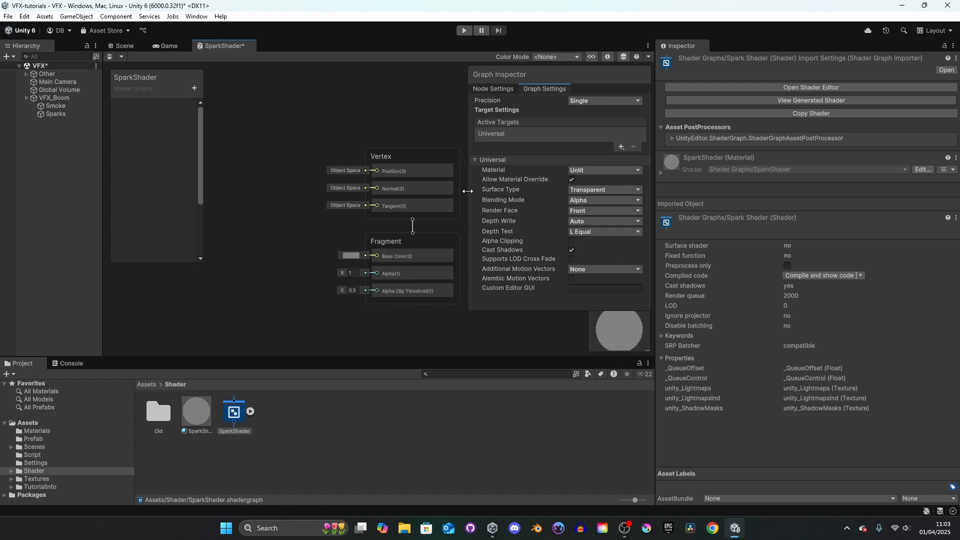
pyautogui.moveTo(474, 194); pyautogui.dragTo(531, 194)
pyautogui.click(546, 89)
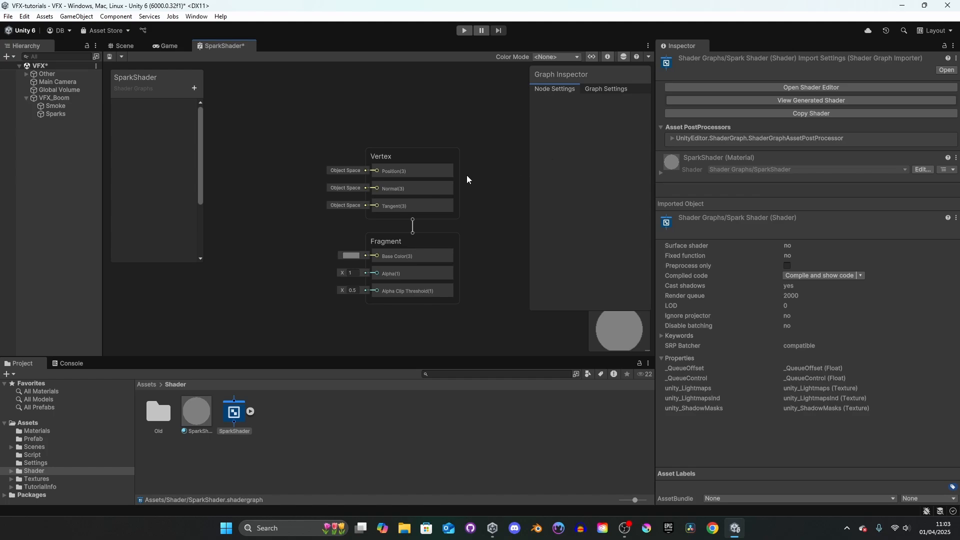
# Add a Color property to the graph with opaque white (FFFFFF, alpha 255) as its default value
pyautogui.press('a')
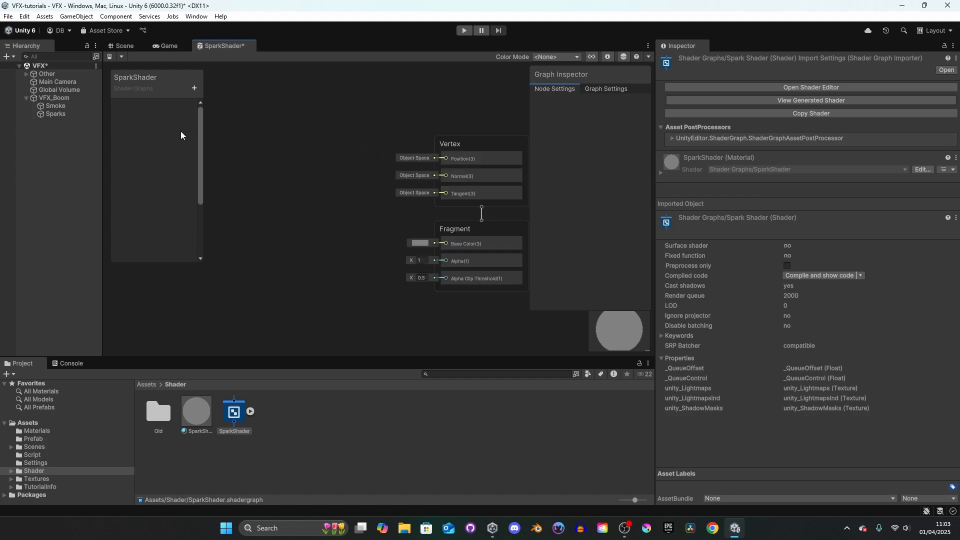
pyautogui.click(194, 88)
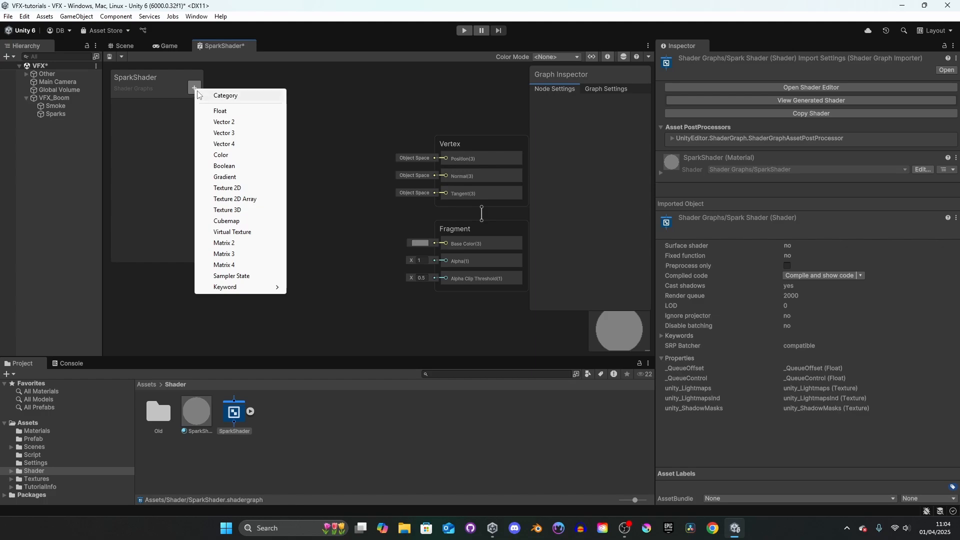
pyautogui.click(224, 155)
pyautogui.press('Return')
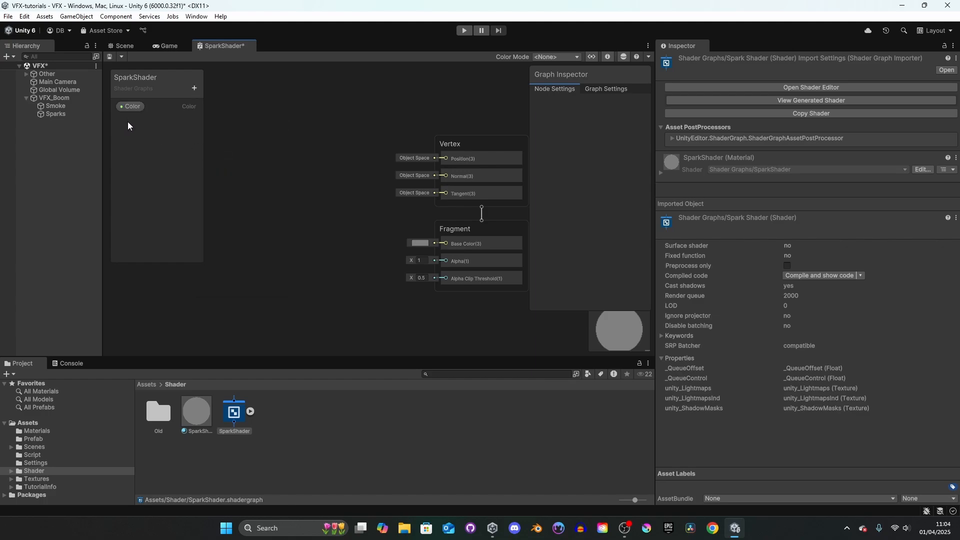
pyautogui.click(130, 106)
pyautogui.click(618, 172)
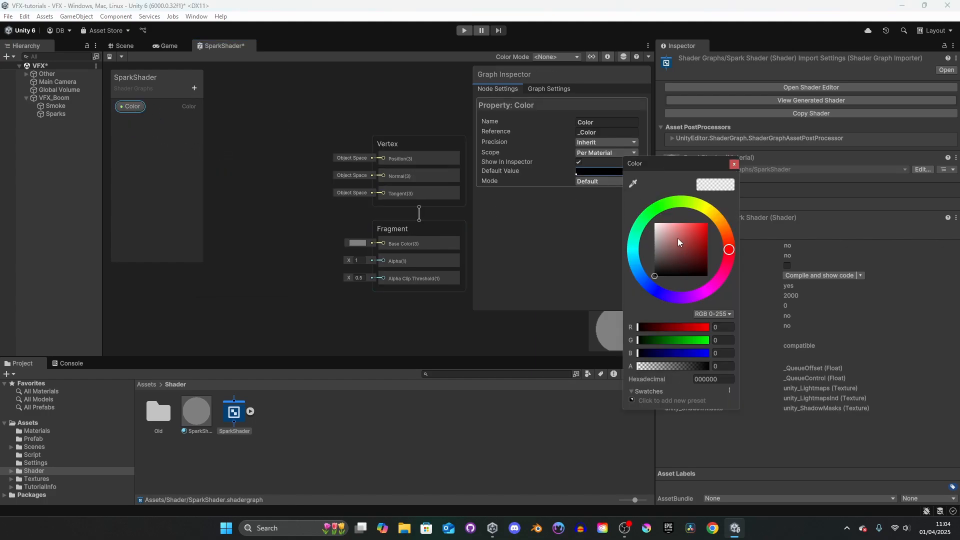
pyautogui.moveTo(678, 242); pyautogui.dragTo(634, 206)
pyautogui.moveTo(671, 368); pyautogui.dragTo(742, 340)
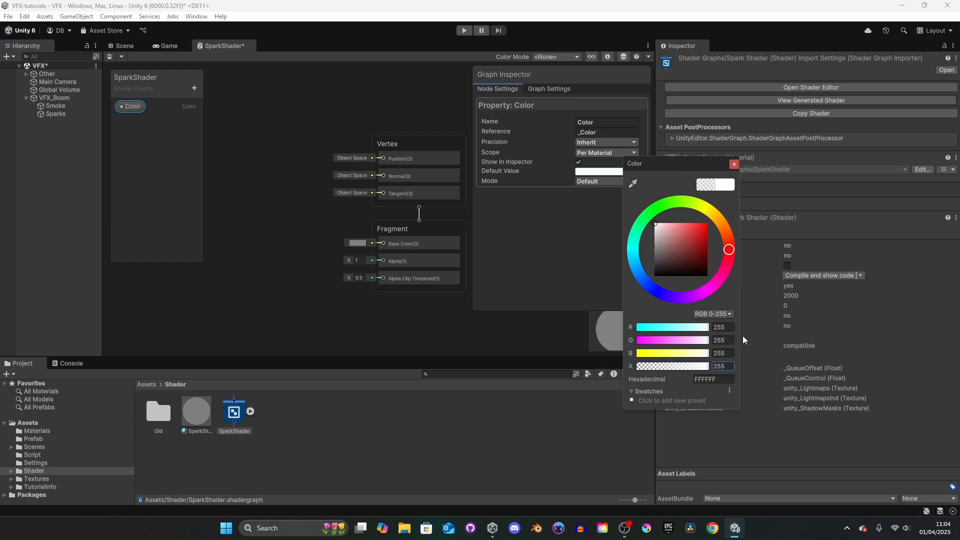
pyautogui.click(734, 165)
# Place the Color property as a node in the graph, well ahead of the Vertex and Fragment blocks
pyautogui.moveTo(137, 108); pyautogui.dragTo(226, 129)
pyautogui.moveTo(239, 160); pyautogui.dragTo(356, 162, button='middle')
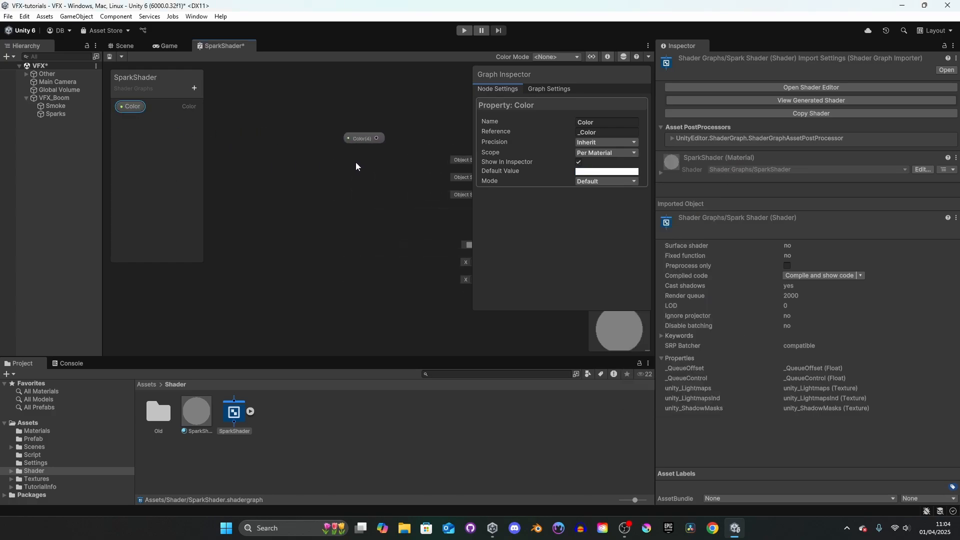
pyautogui.moveTo(363, 138); pyautogui.dragTo(256, 150)
# Add a Texture 2D property named Texture2D and place its node below the Color node
pyautogui.click(193, 90)
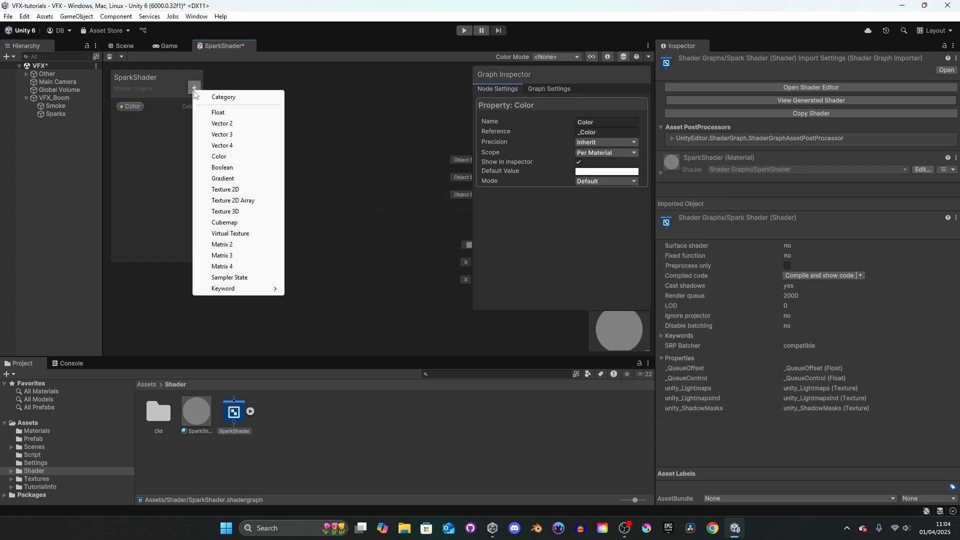
pyautogui.click(221, 190)
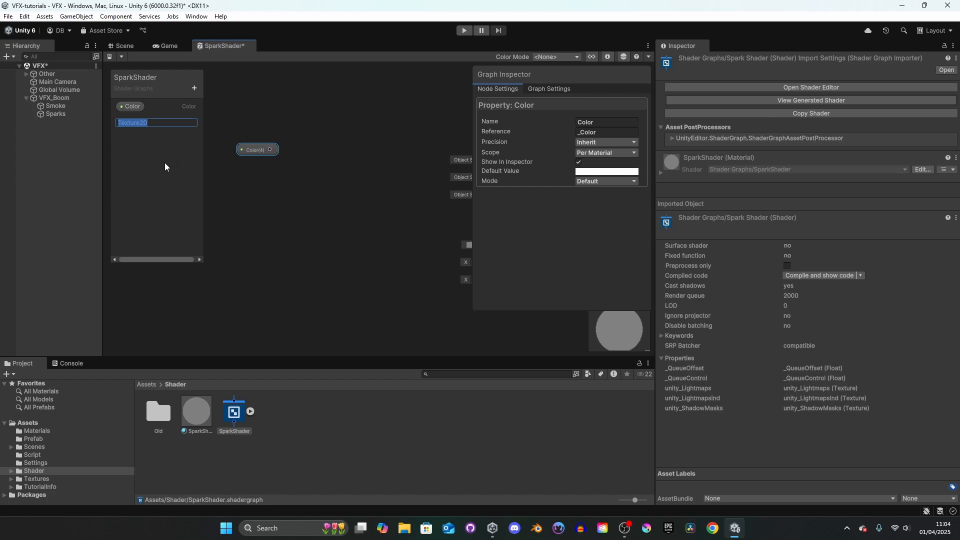
pyautogui.click(139, 120)
pyautogui.moveTo(222, 176); pyautogui.dragTo(224, 176)
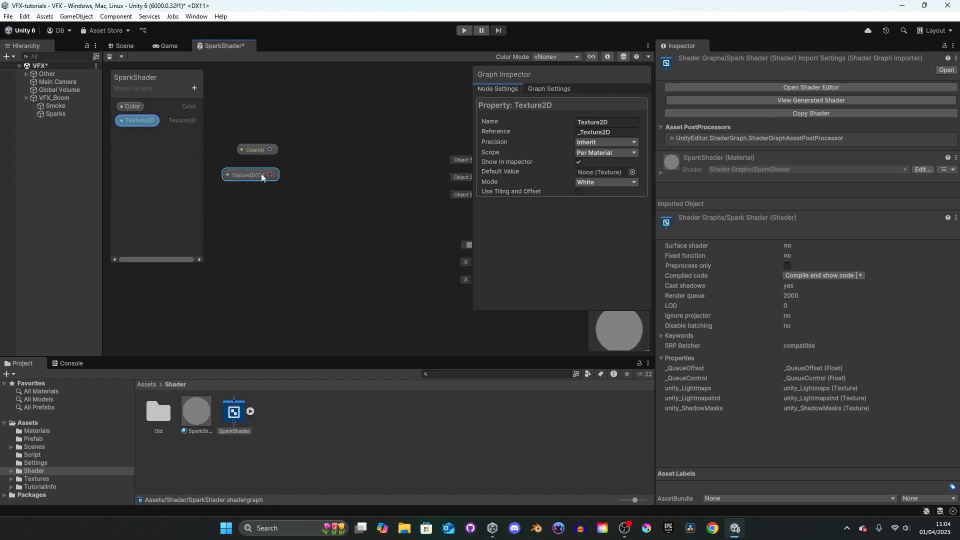
# Feed the Texture2D node into a new Sample Texture 2D node and collapse that node's preview
pyautogui.moveTo(271, 175); pyautogui.dragTo(317, 177)
pyautogui.write('text')
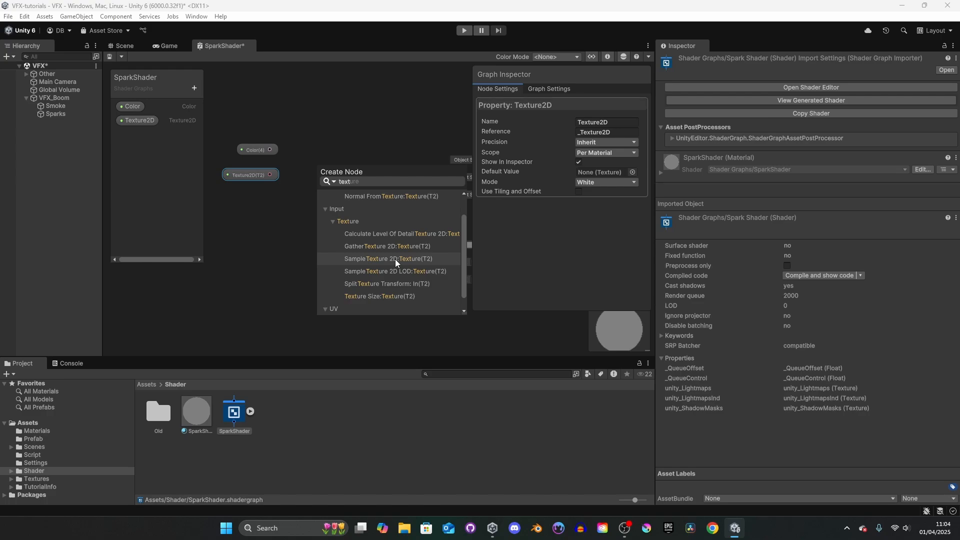
pyautogui.click(410, 259)
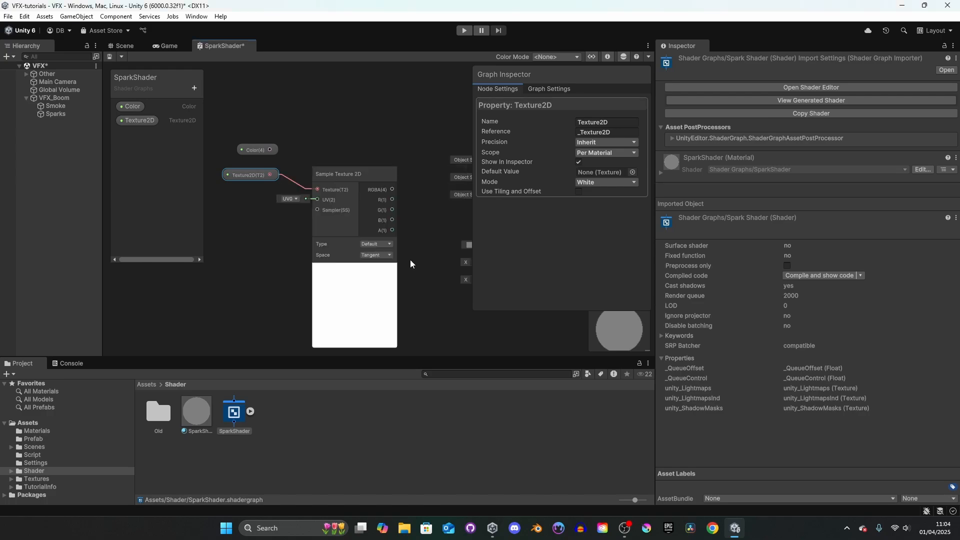
pyautogui.click(354, 268)
pyautogui.moveTo(344, 170); pyautogui.dragTo(342, 180)
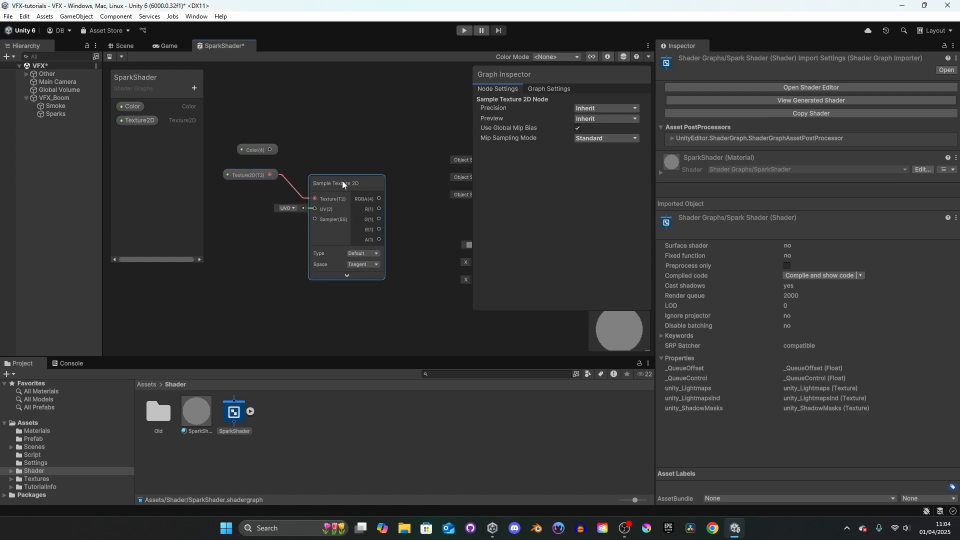
# Add a Multiply node with Color in input A and the texture sample's RGBA in input B, with its preview collapsed
pyautogui.moveTo(258, 153); pyautogui.dragTo(304, 138)
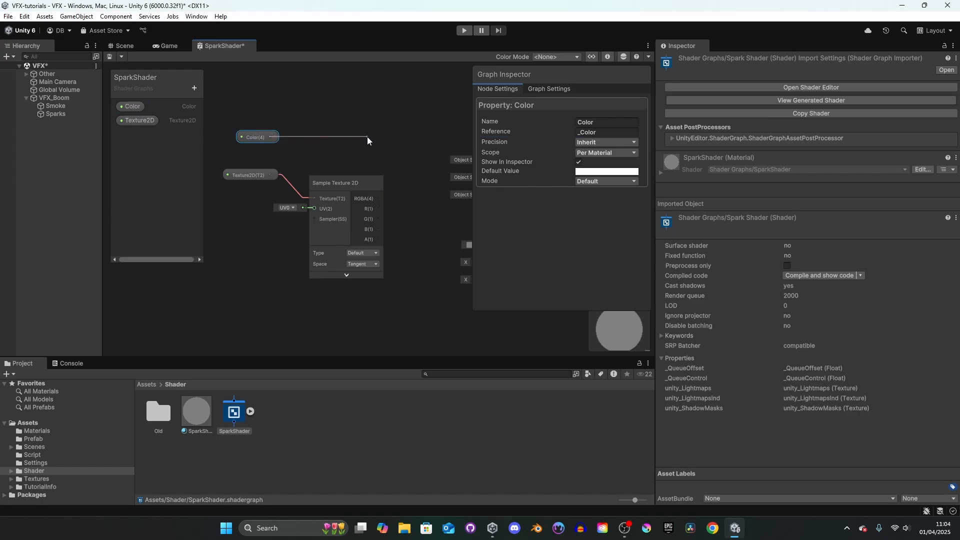
pyautogui.moveTo(368, 137); pyautogui.dragTo(368, 138)
pyautogui.write('mul')
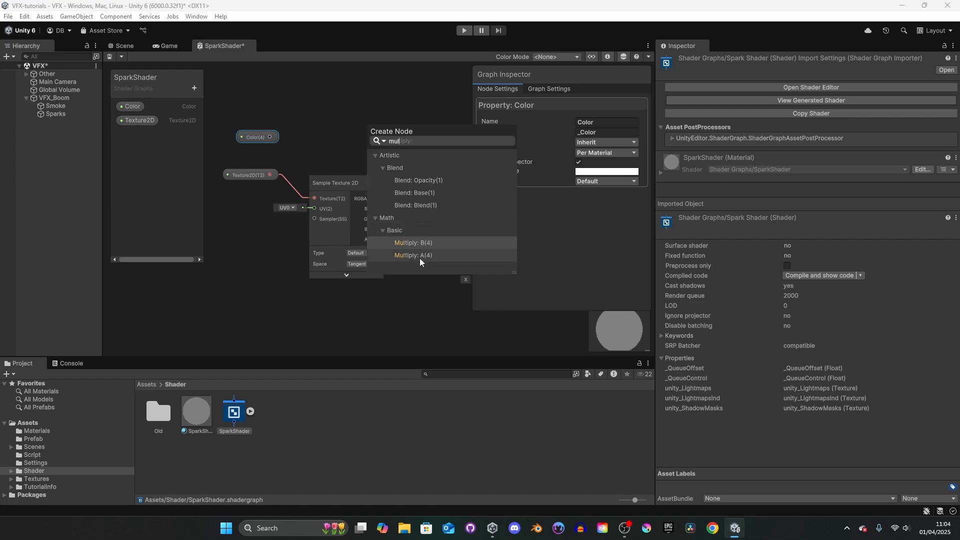
pyautogui.click(416, 253)
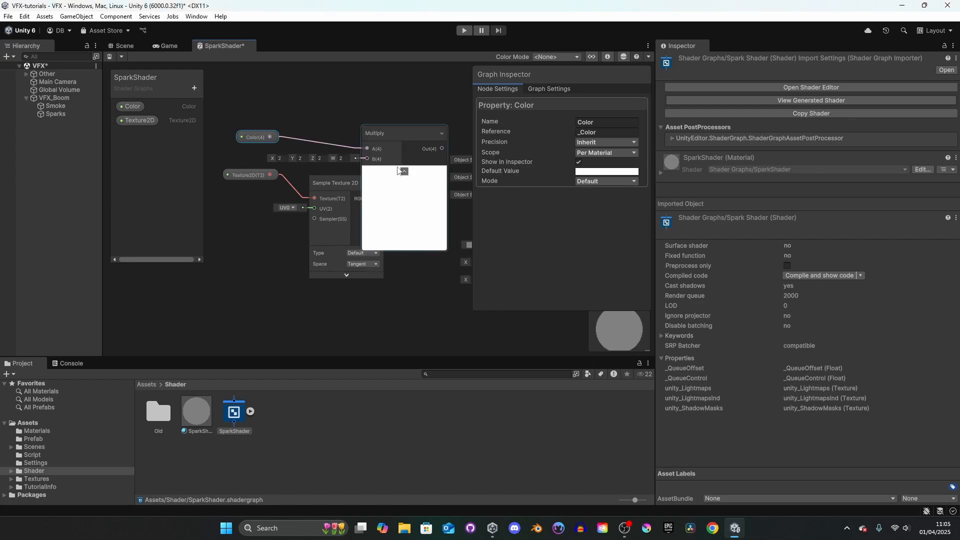
pyautogui.click(404, 172)
pyautogui.scroll(-2, 398, 248)
pyautogui.moveTo(387, 165); pyautogui.dragTo(406, 175)
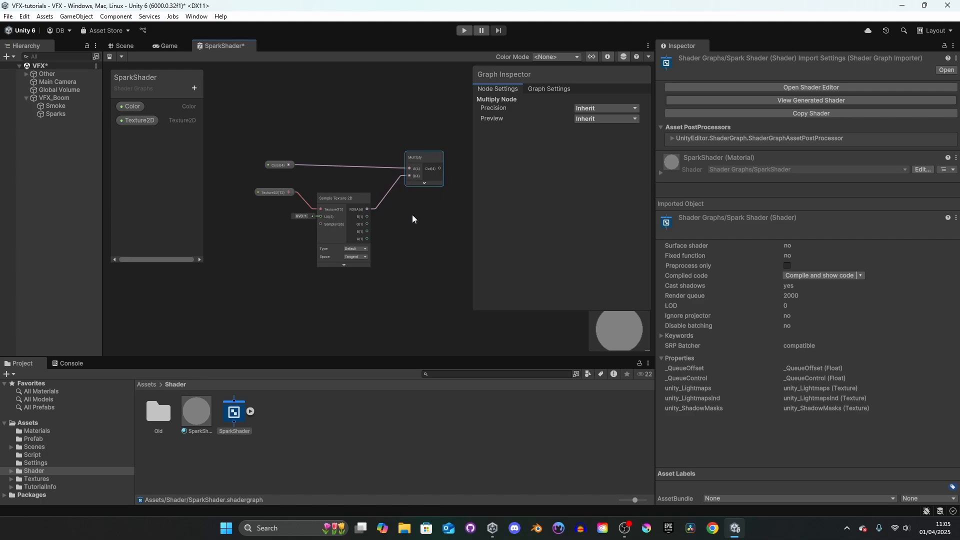
pyautogui.moveTo(412, 214); pyautogui.dragTo(319, 214, button='middle')
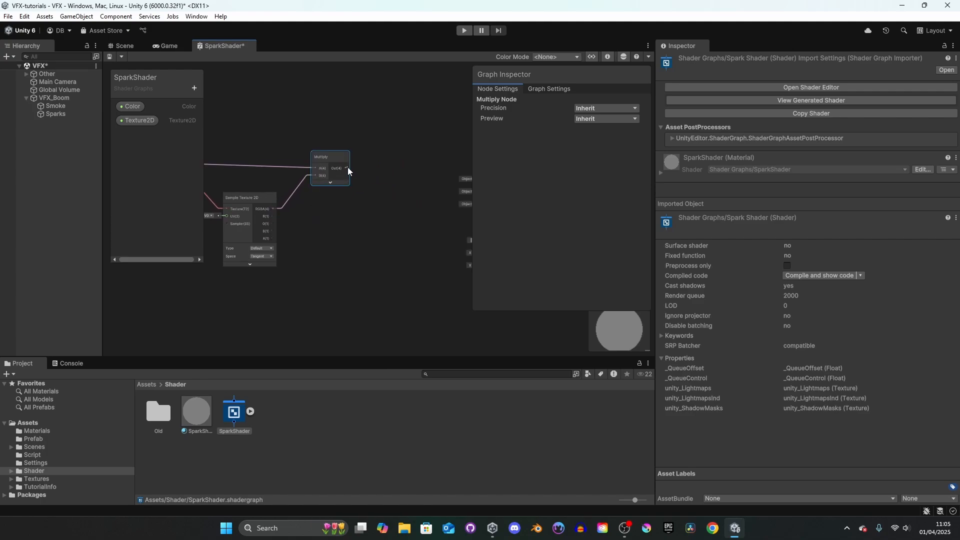
# Add a second Multiply node fed by the first Multiply's output in input A, with its preview collapsed
pyautogui.moveTo(376, 191); pyautogui.dragTo(379, 207)
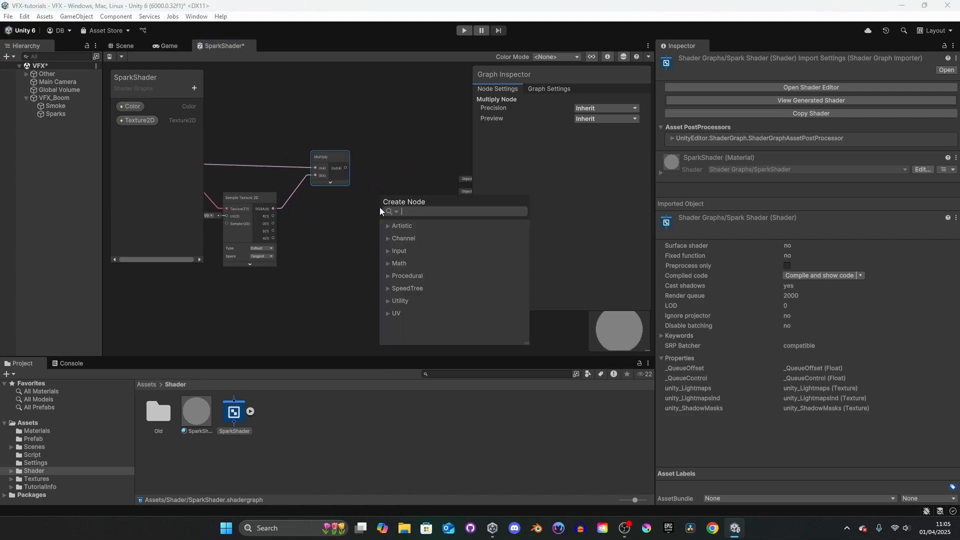
pyautogui.write('mul')
pyautogui.press('Down')
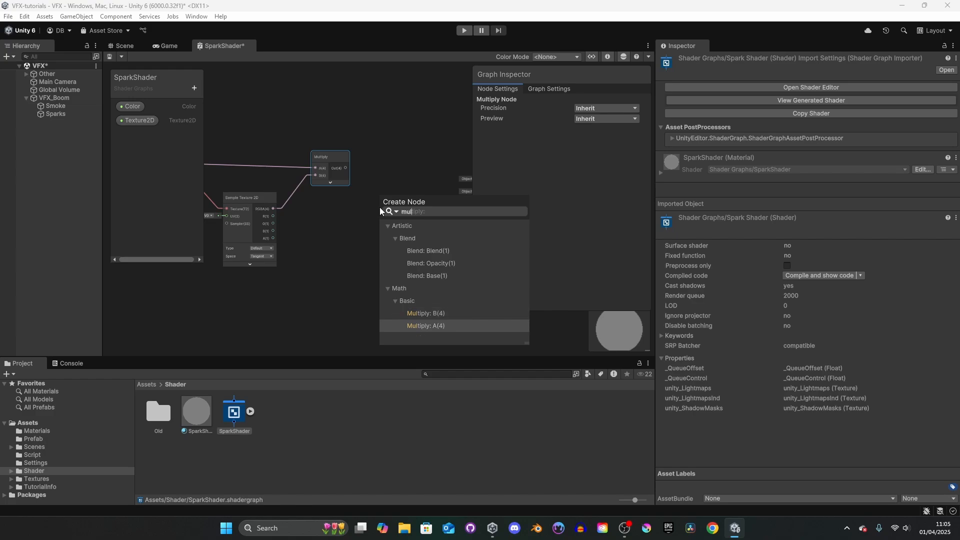
pyautogui.press('Return')
pyautogui.click(406, 235)
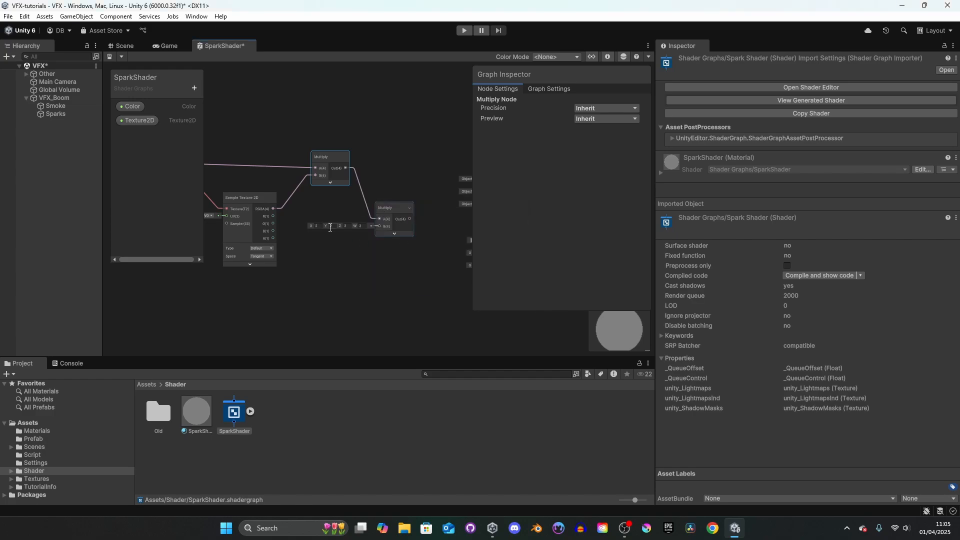
# Add a Vertex Color node below the Multiply nodes and connect its output to input B of the second Multiply
pyautogui.click(349, 269)
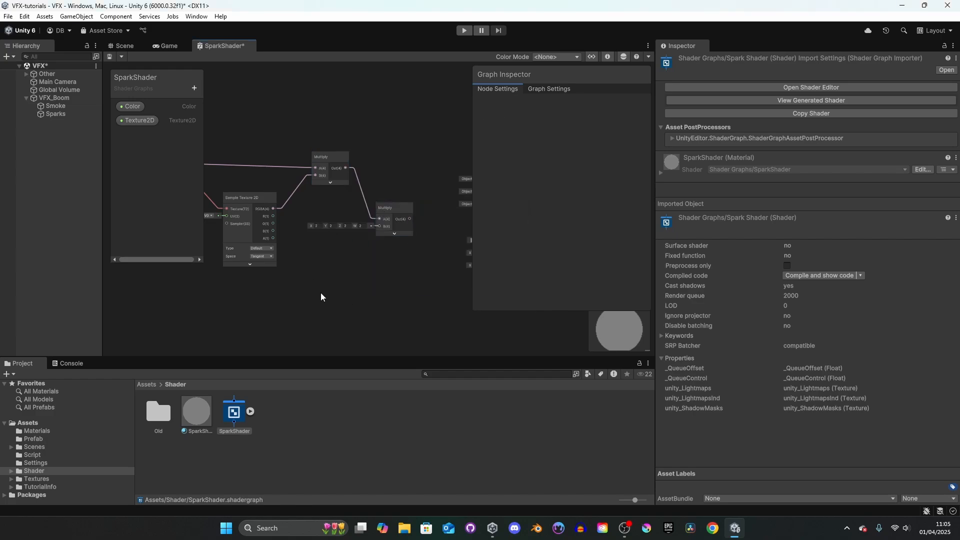
pyautogui.press('space')
pyautogui.write('ver')
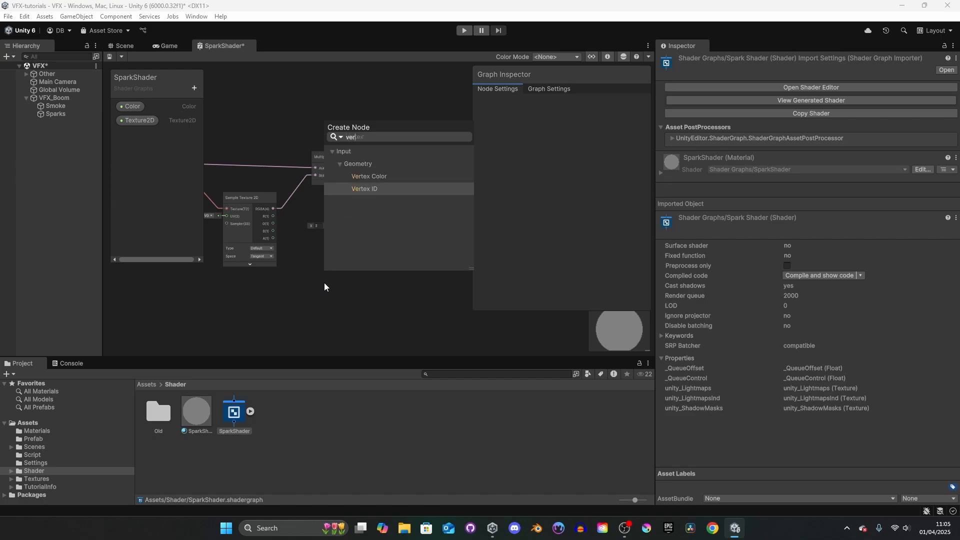
pyautogui.press('Up')
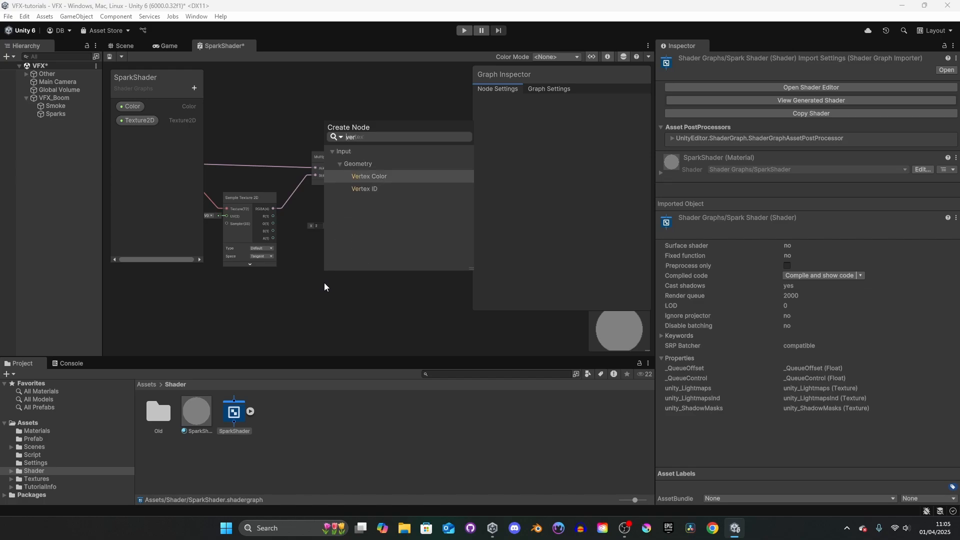
pyautogui.press('Return')
pyautogui.moveTo(349, 295); pyautogui.dragTo(315, 244)
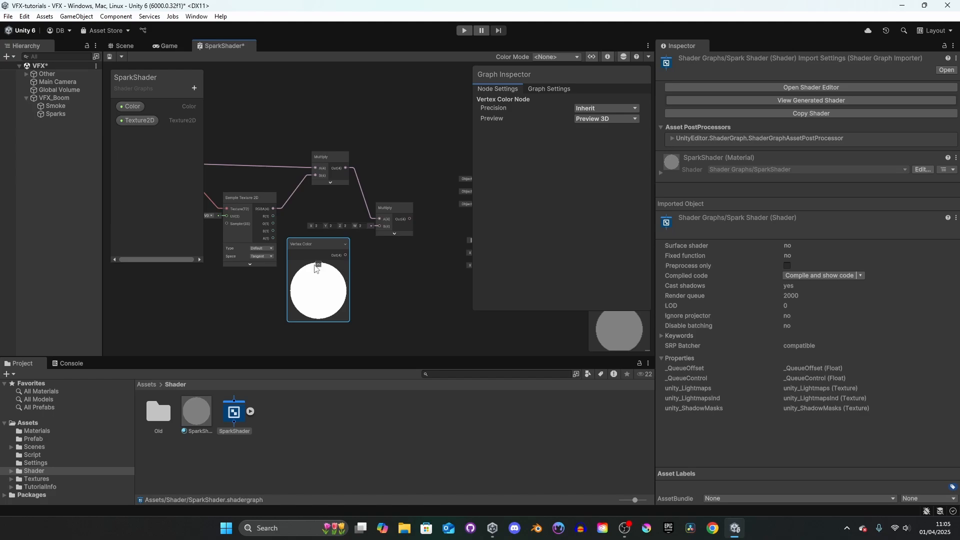
pyautogui.moveTo(379, 227); pyautogui.dragTo(379, 227)
# Connect the second Multiply's output to the Fragment Base Color and to a new Split node
pyautogui.moveTo(400, 262); pyautogui.dragTo(318, 264, button='middle')
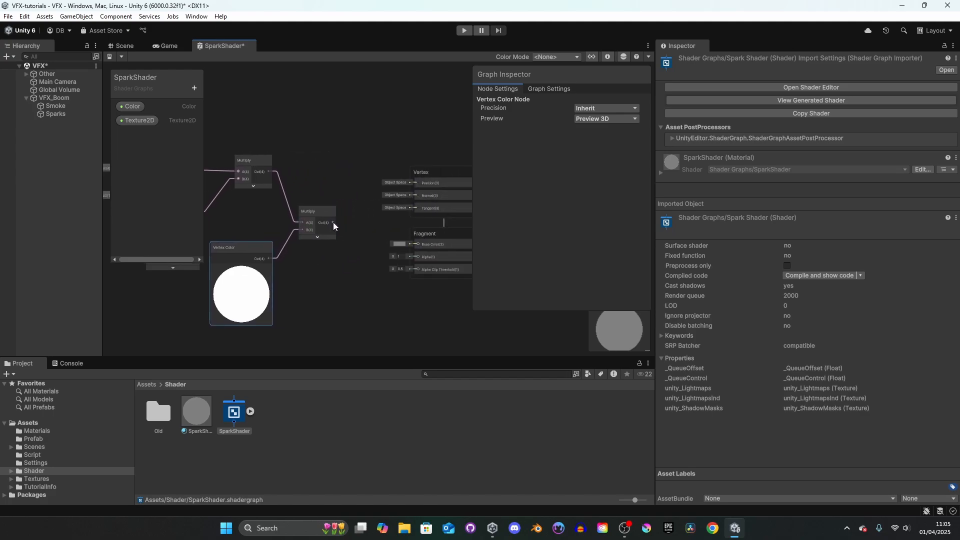
pyautogui.moveTo(333, 222); pyautogui.dragTo(418, 245)
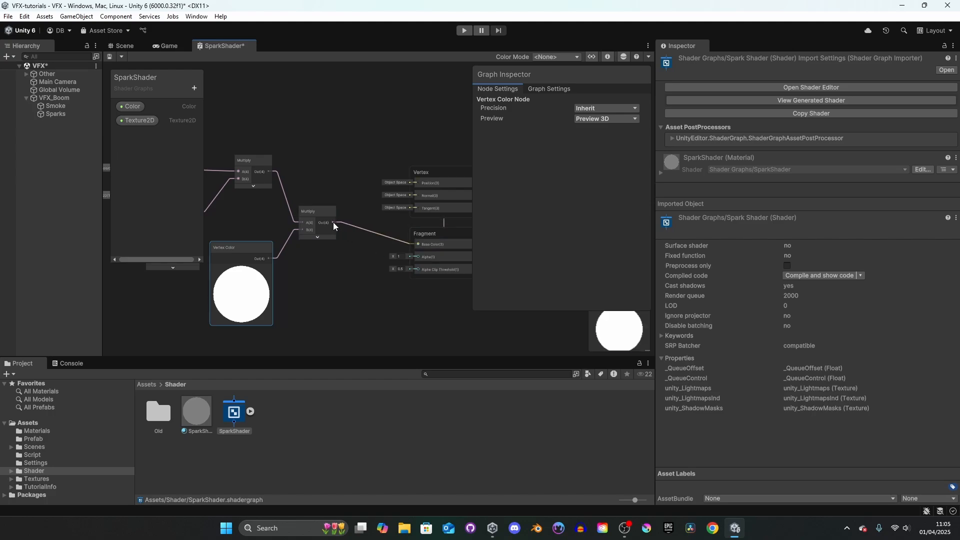
pyautogui.moveTo(352, 261); pyautogui.dragTo(352, 261)
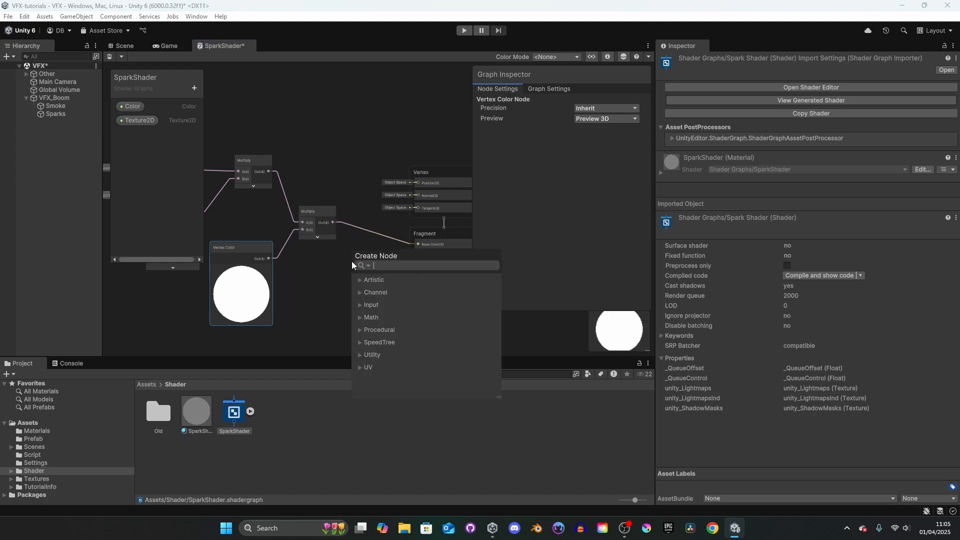
pyautogui.write('split')
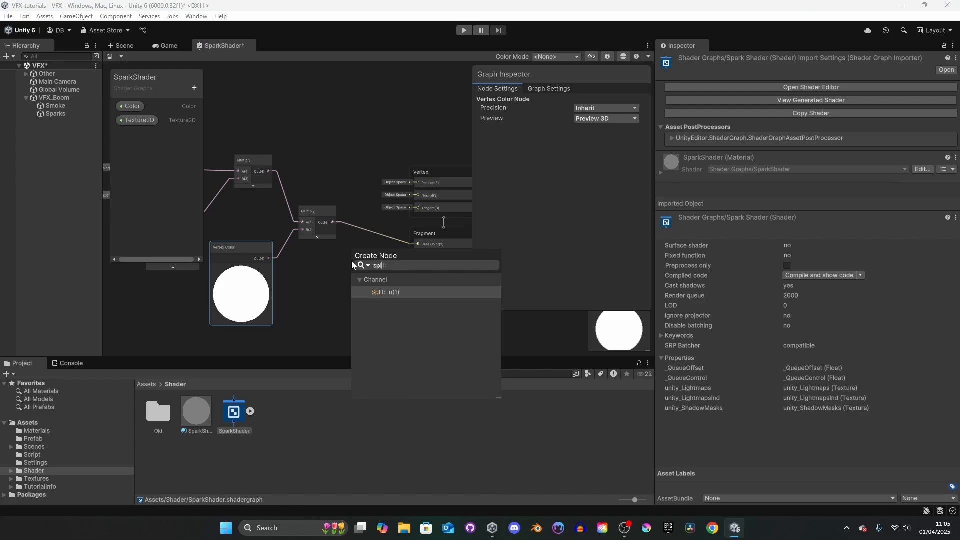
pyautogui.press('Return')
# Move the Vertex and Fragment blocks farther from the Split node and connect the Split's A output to the Fragment Alpha
pyautogui.moveTo(404, 292); pyautogui.dragTo(322, 296, button='middle')
pyautogui.moveTo(349, 164); pyautogui.dragTo(386, 265)
pyautogui.moveTo(373, 172); pyautogui.dragTo(449, 172)
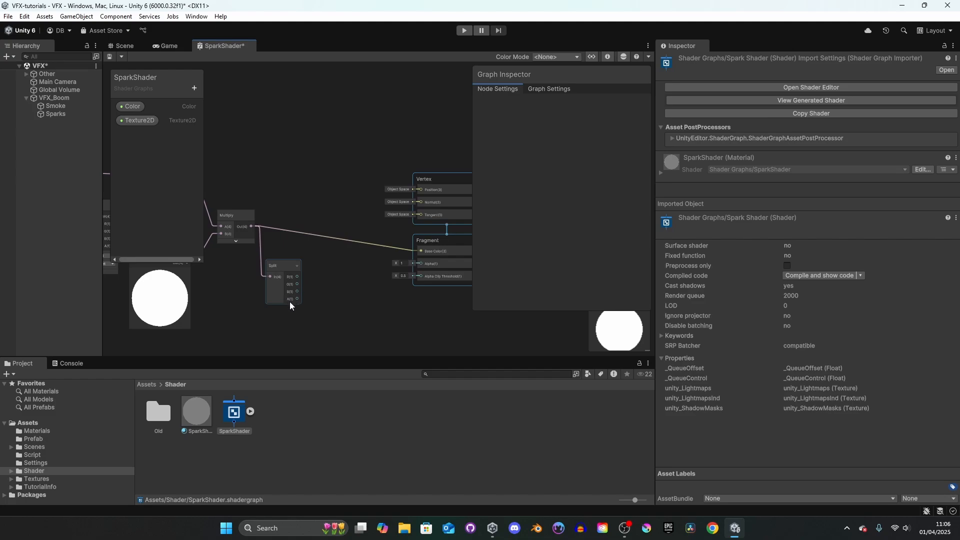
pyautogui.scroll(4, 290, 302)
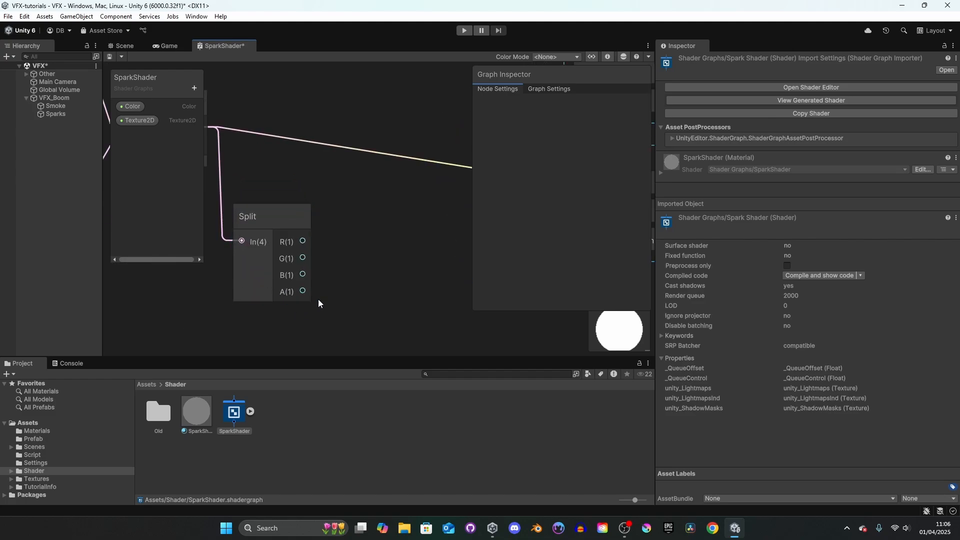
pyautogui.moveTo(317, 300); pyautogui.dragTo(220, 317, button='middle')
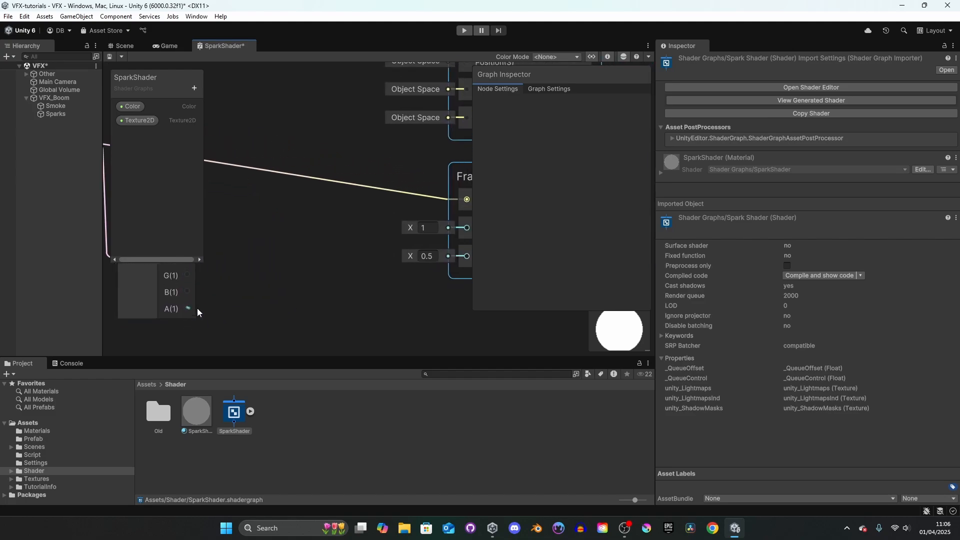
pyautogui.moveTo(187, 308); pyautogui.dragTo(467, 223)
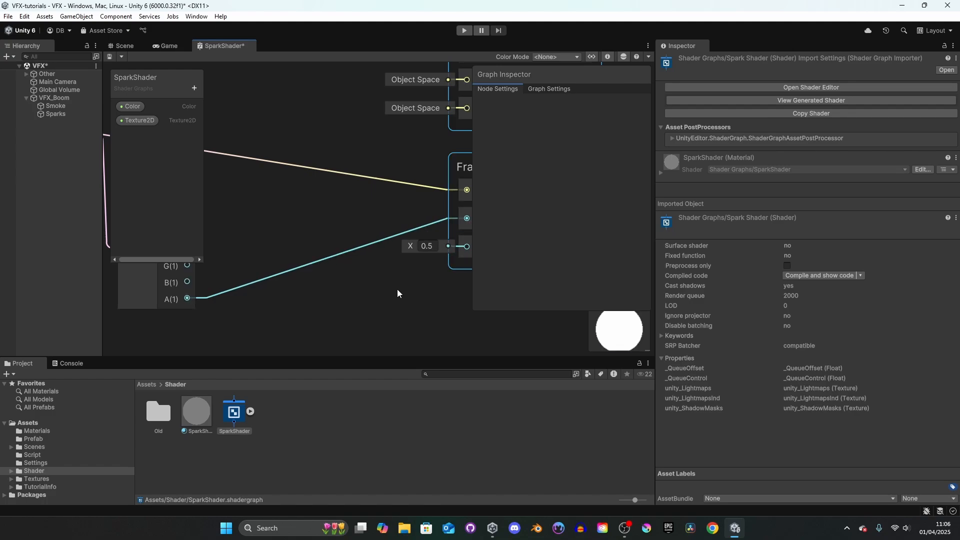
# Set the Texture2D property's default value to the soft round Default-Particle texture and check it in the Sample Texture 2D preview
pyautogui.moveTo(406, 281); pyautogui.dragTo(233, 298, button='middle')
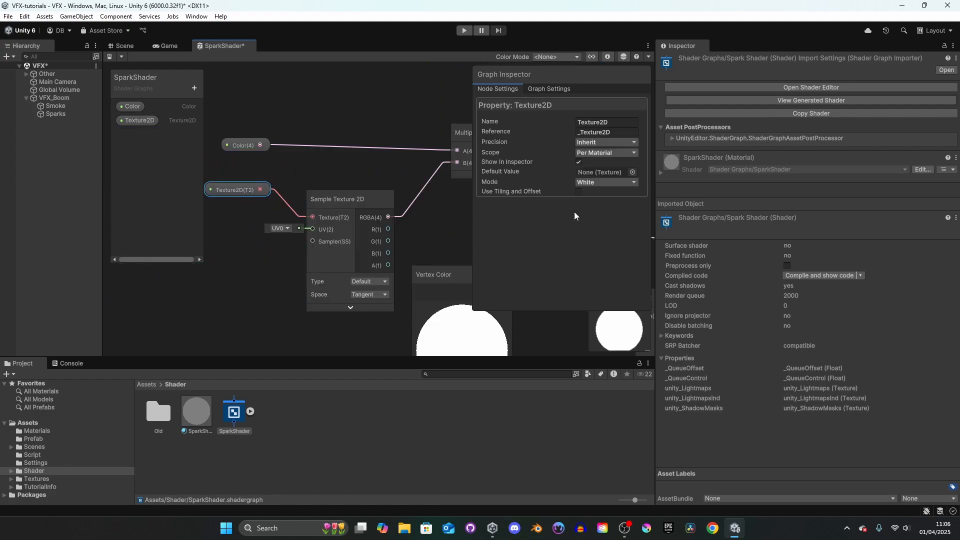
pyautogui.click(633, 172)
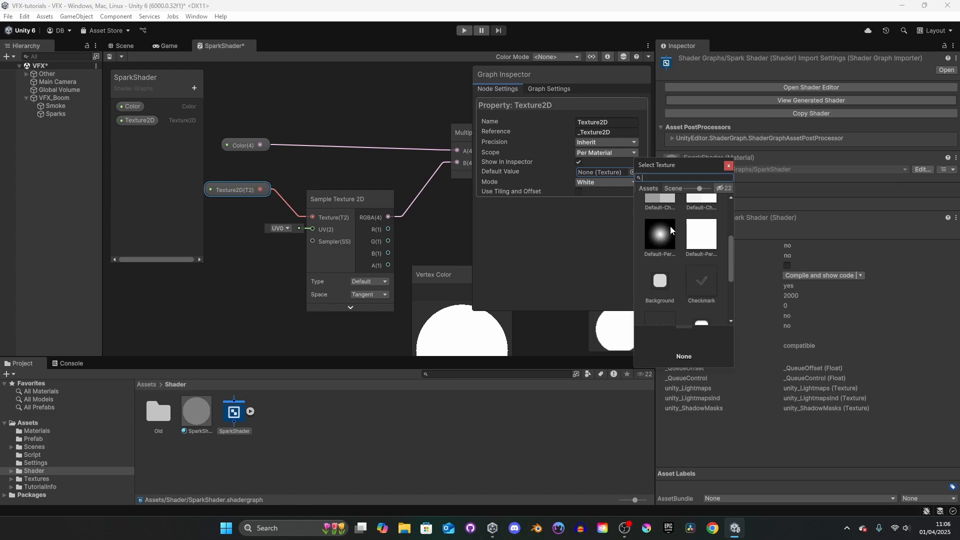
pyautogui.click(667, 237)
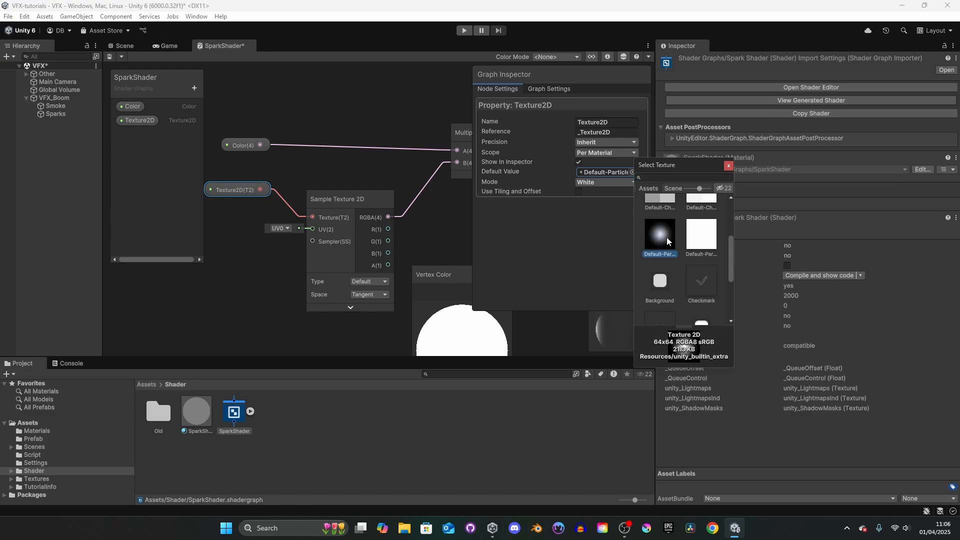
pyautogui.click(729, 165)
pyautogui.moveTo(421, 214); pyautogui.dragTo(362, 205, button='middle')
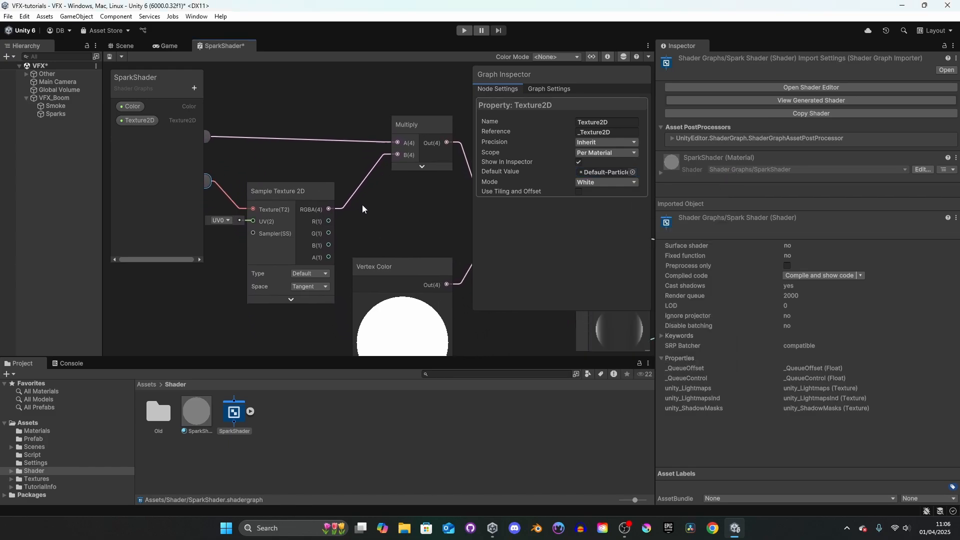
pyautogui.click(297, 297)
pyautogui.moveTo(297, 297); pyautogui.dragTo(310, 247, button='middle')
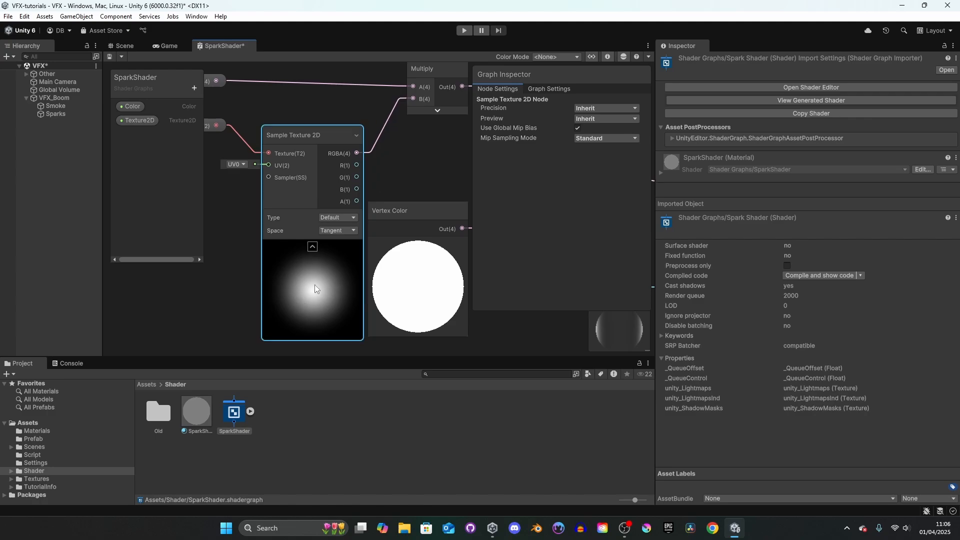
pyautogui.click(312, 246)
# Set the Color property's mode to HDR, look at its default color, and save the shader graph
pyautogui.scroll(-6, 370, 205)
pyautogui.moveTo(465, 213); pyautogui.dragTo(489, 234, button='middle')
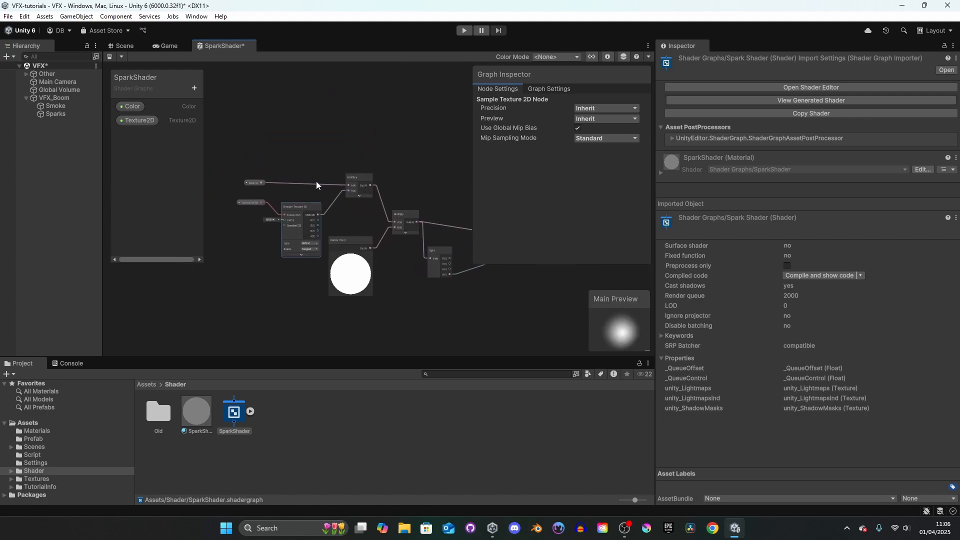
pyautogui.click(255, 183)
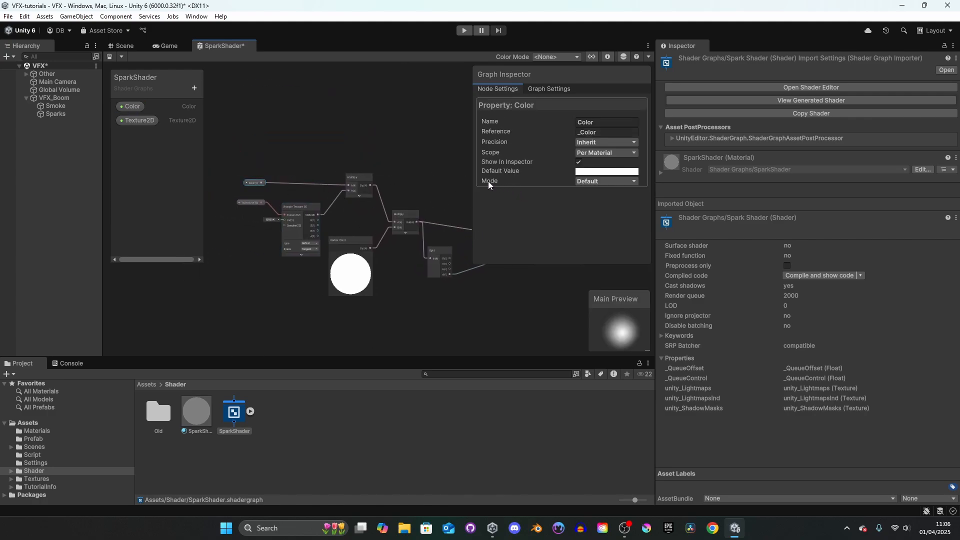
pyautogui.click(636, 182)
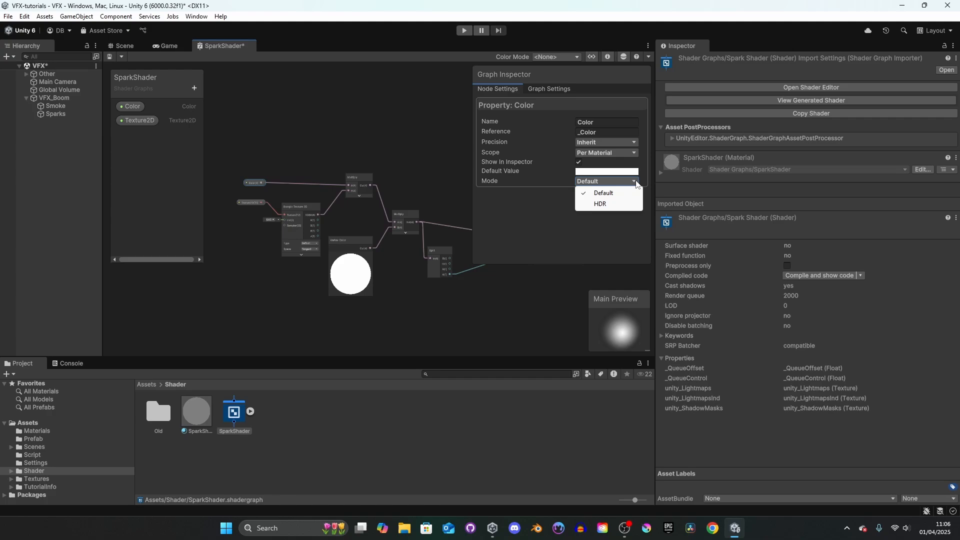
pyautogui.click(602, 205)
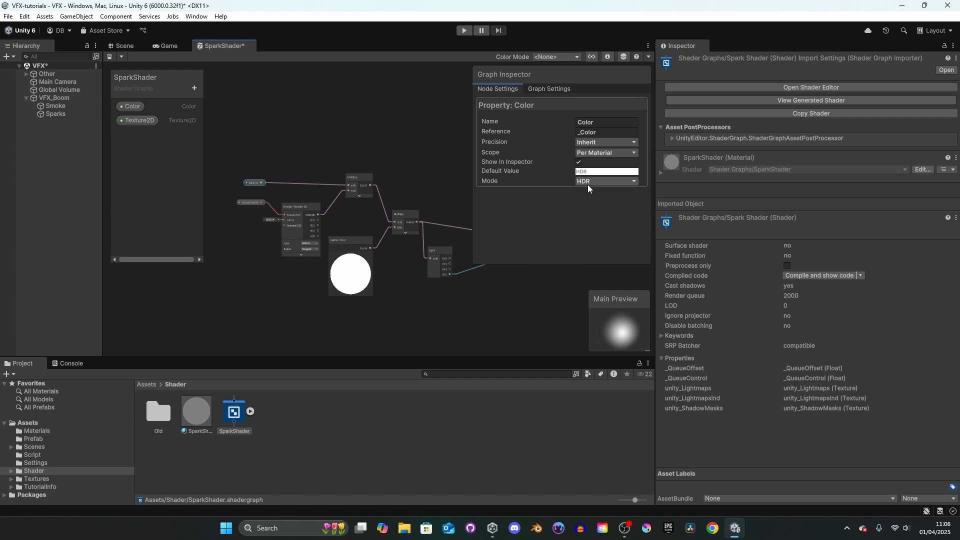
pyautogui.scroll(-2, 425, 177)
pyautogui.click(600, 171)
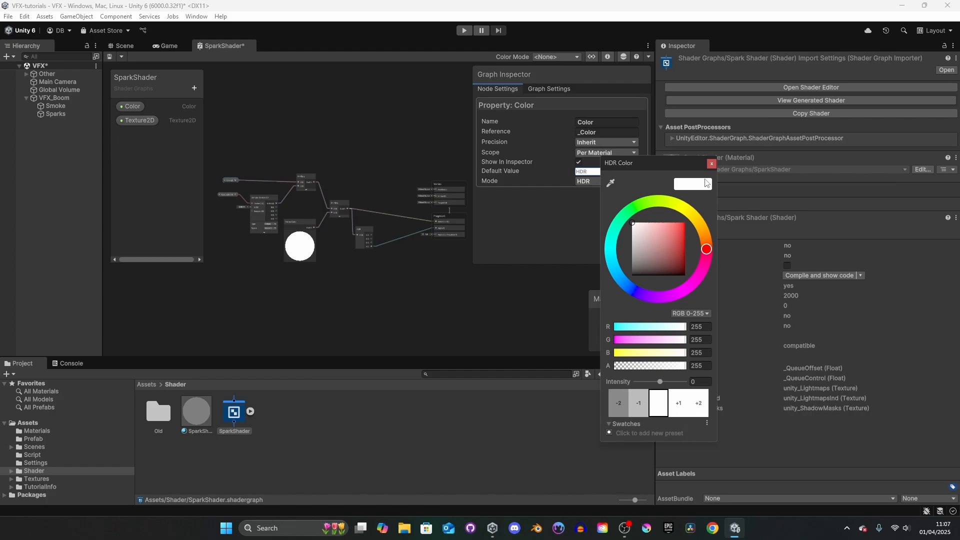
pyautogui.click(712, 164)
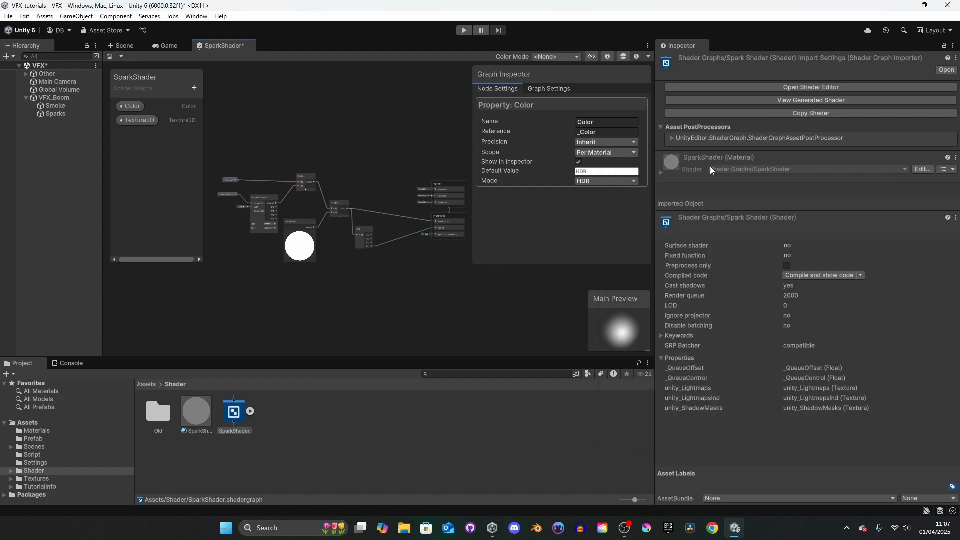
pyautogui.click(110, 57)
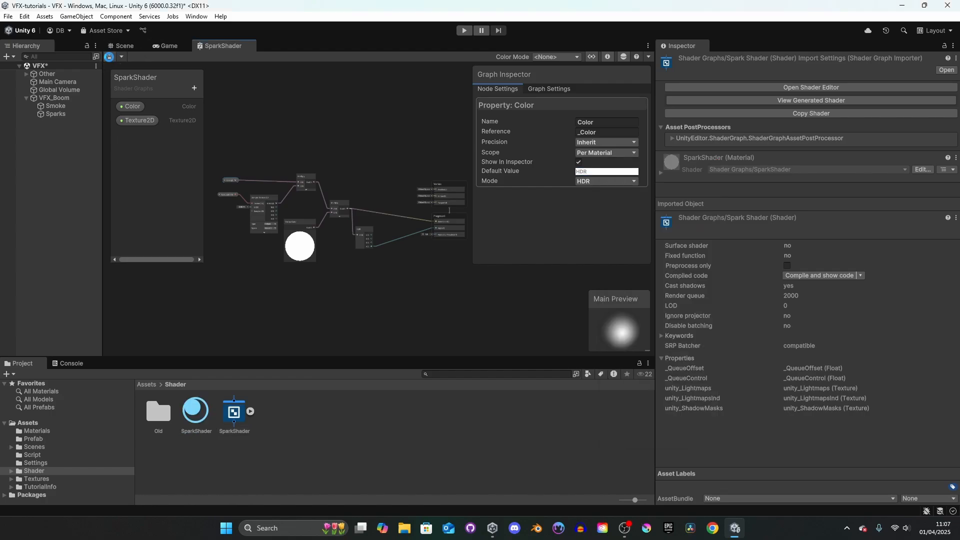
# Assign the SparkShader material to the Renderer of the Sparks particle system in the scene
pyautogui.click(125, 46)
pyautogui.click(56, 115)
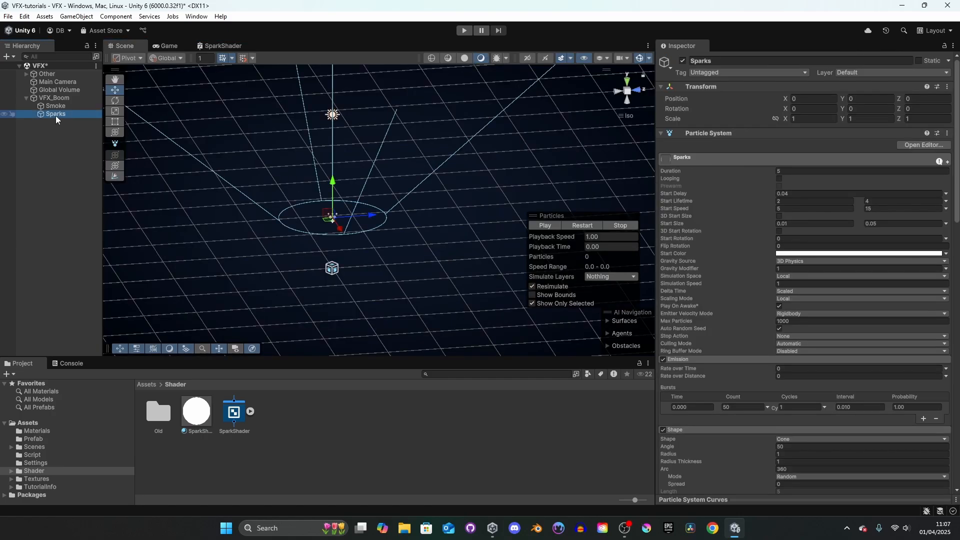
pyautogui.moveTo(365, 236)
pyautogui.mouseDown(button='right')
pyautogui.moveTo(313, 220)
pyautogui.moveTo(355, 224)
pyautogui.mouseUp(button='right')
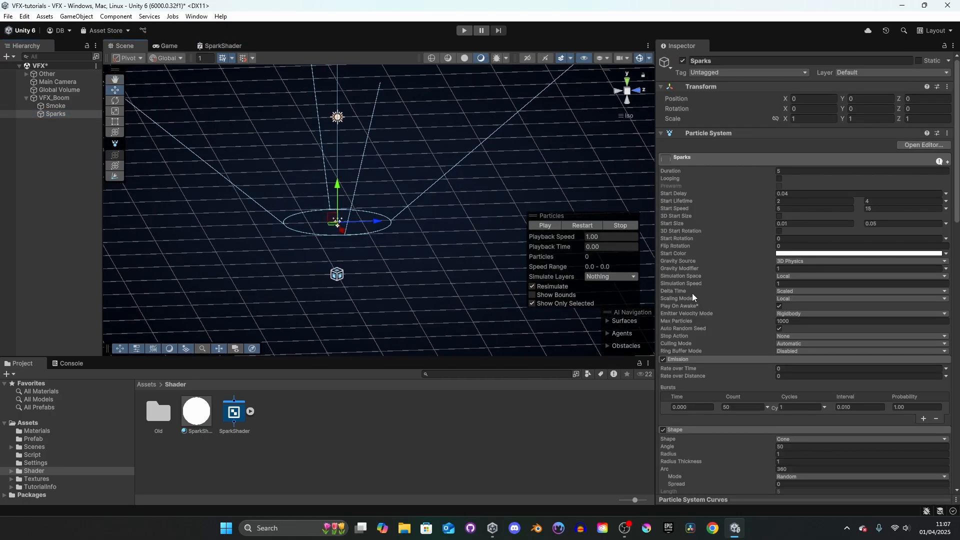
pyautogui.scroll(-3, 692, 293)
pyautogui.scroll(-15, 692, 293)
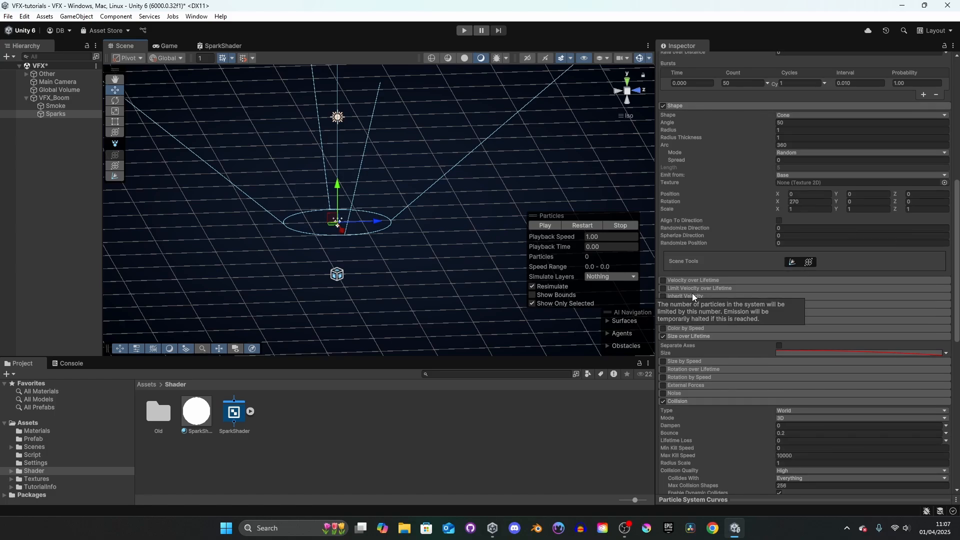
pyautogui.scroll(-8, 692, 293)
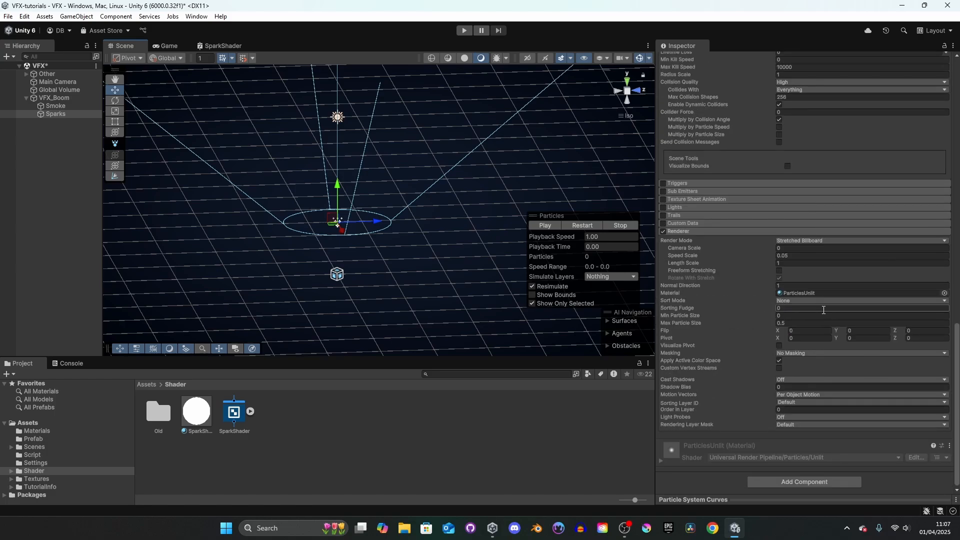
pyautogui.click(193, 415)
pyautogui.moveTo(394, 403); pyautogui.dragTo(800, 294)
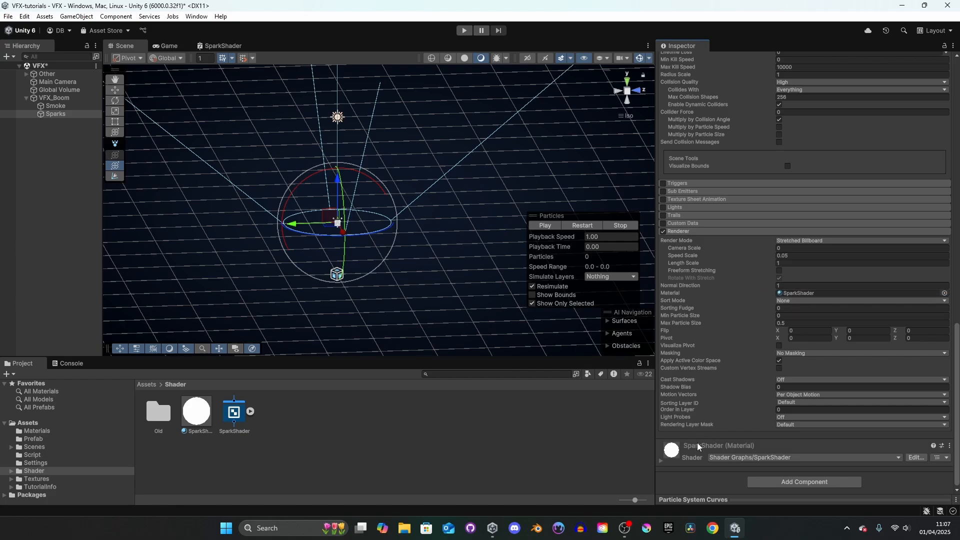
# Expand the SparkShader material's properties on Sparks and inspect its HDR color settings
pyautogui.click(661, 461)
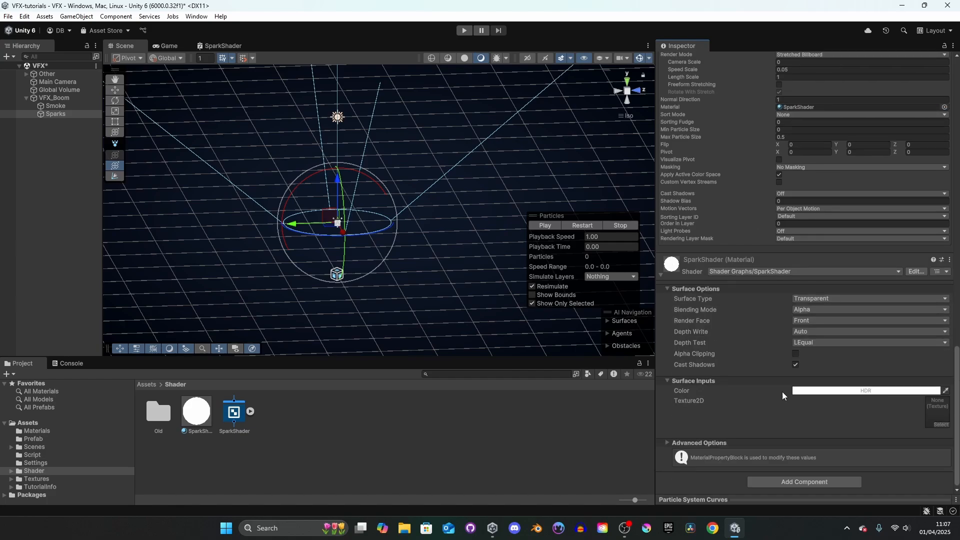
pyautogui.click(891, 392)
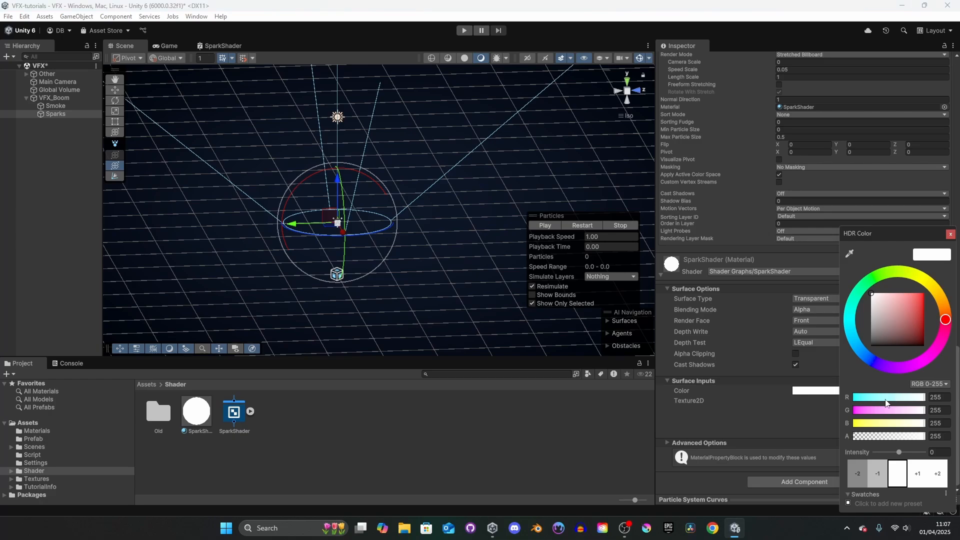
pyautogui.click(821, 425)
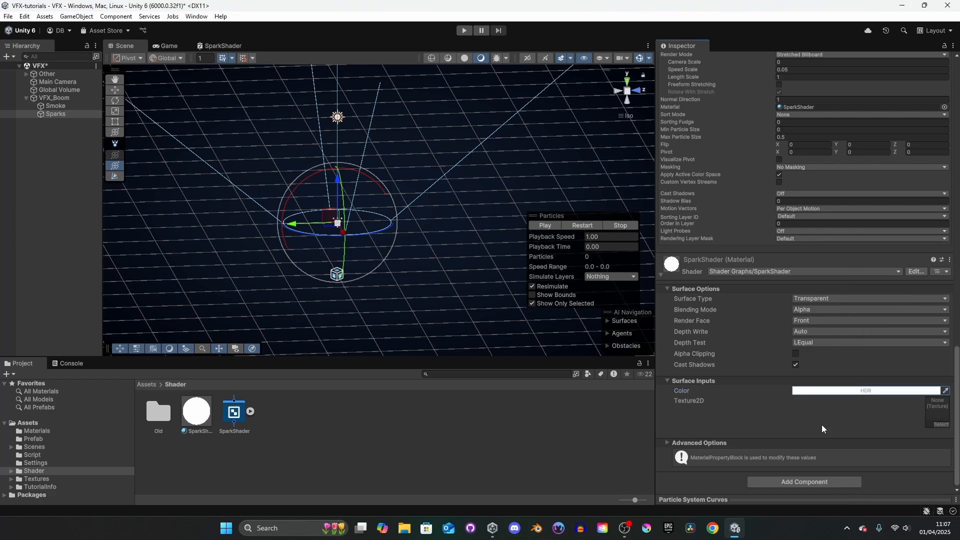
# Assign the Default-Particle texture to the SparkShader material's Texture2D input
pyautogui.click(943, 426)
pyautogui.scroll(-4, 908, 417)
pyautogui.click(881, 390)
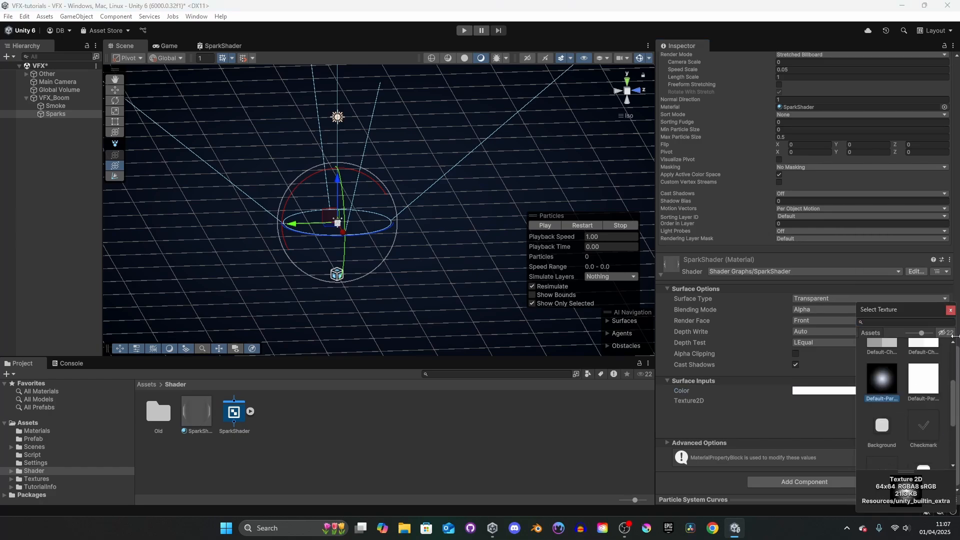
pyautogui.click(951, 310)
pyautogui.scroll(2, 869, 422)
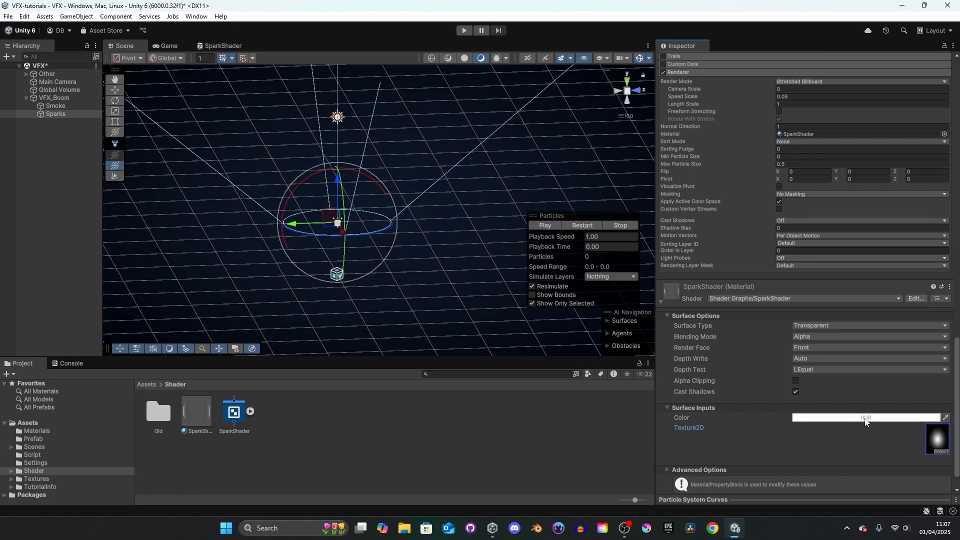
# Set the SparkShader material's HDR color to bright yellow with an intensity of 3 and replay the Sparks particle effect
pyautogui.click(867, 419)
pyautogui.click(924, 476)
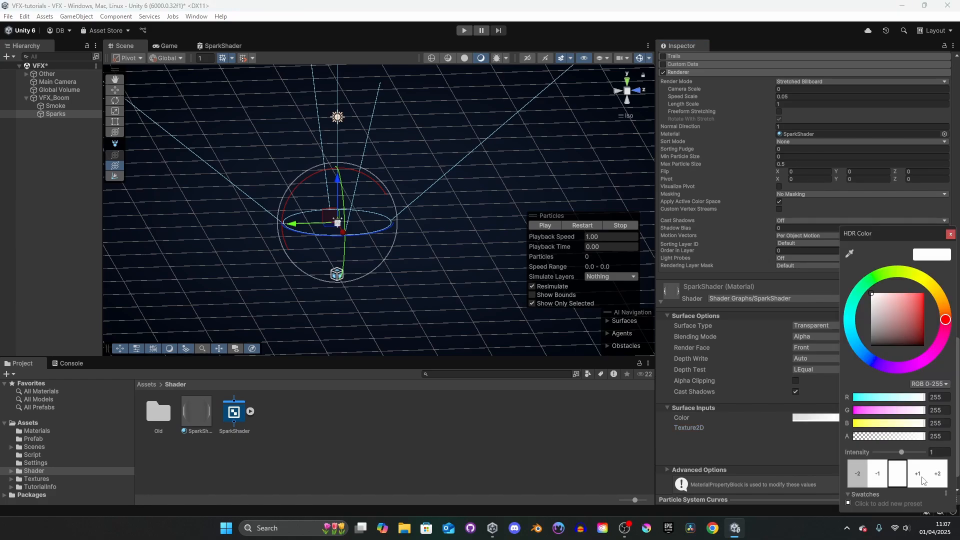
pyautogui.click(924, 476)
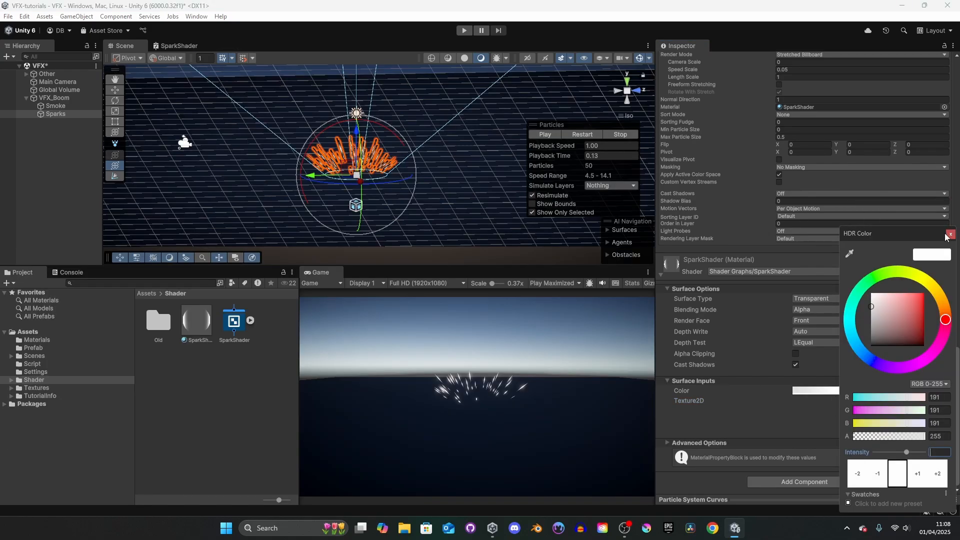
pyautogui.click(926, 281)
pyautogui.moveTo(921, 305); pyautogui.dragTo(926, 290)
pyautogui.moveTo(866, 298); pyautogui.dragTo(932, 283)
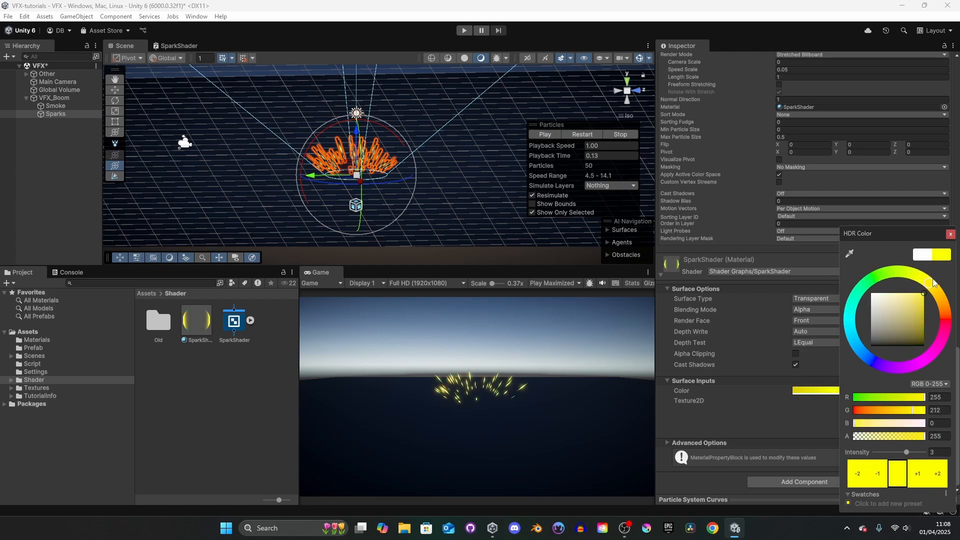
pyautogui.click(950, 234)
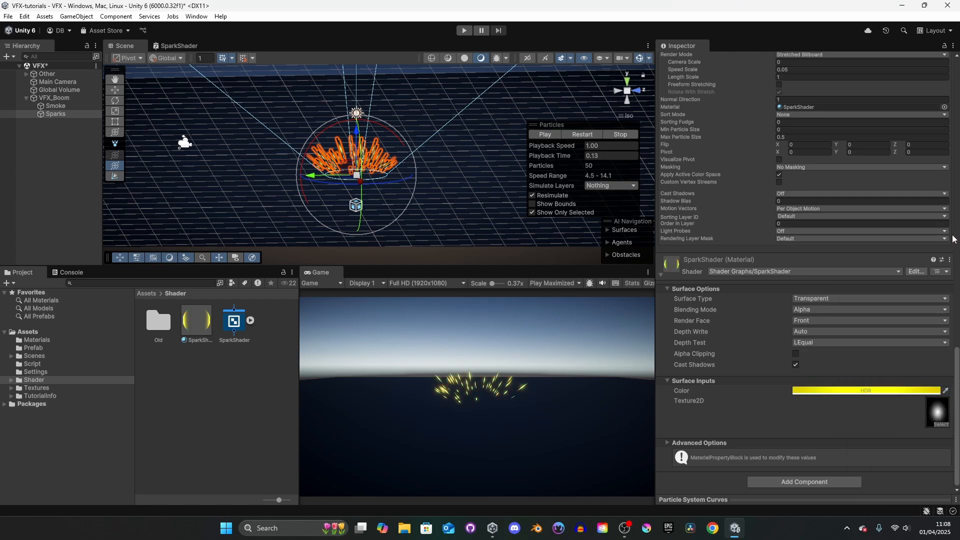
pyautogui.click(574, 139)
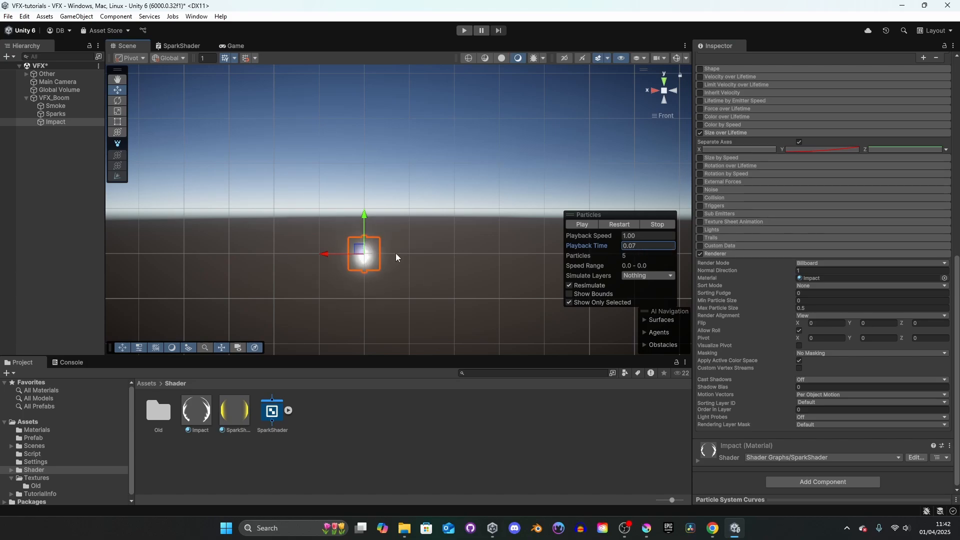
pyautogui.moveTo(395, 258); pyautogui.dragTo(397, 258)
pyautogui.moveTo(854, 338); pyautogui.dragTo(864, 338)
pyautogui.scroll(10, 385, 267)
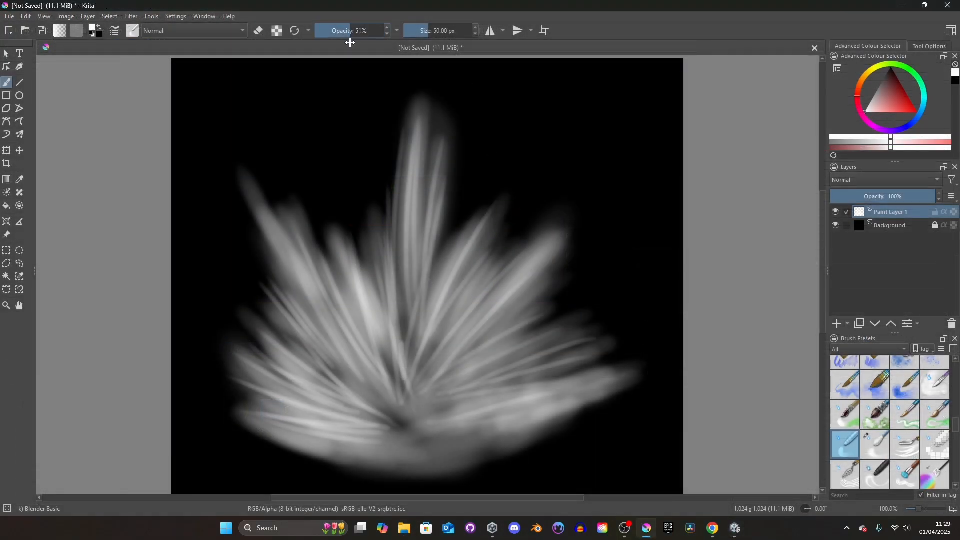
# In Krita, set the brush opacity to 50% and paint soft white streaks radiating outward over the burst shape on Paint Layer 1
pyautogui.moveTo(350, 43); pyautogui.dragTo(350, 43)
pyautogui.moveTo(475, 255); pyautogui.dragTo(502, 224)
pyautogui.moveTo(535, 265); pyautogui.dragTo(568, 237)
pyautogui.moveTo(525, 330); pyautogui.dragTo(562, 317)
pyautogui.moveTo(545, 425); pyautogui.dragTo(620, 392)
pyautogui.moveTo(300, 423); pyautogui.dragTo(228, 405)
pyautogui.moveTo(295, 373); pyautogui.dragTo(220, 345)
pyautogui.moveTo(295, 350); pyautogui.dragTo(233, 317)
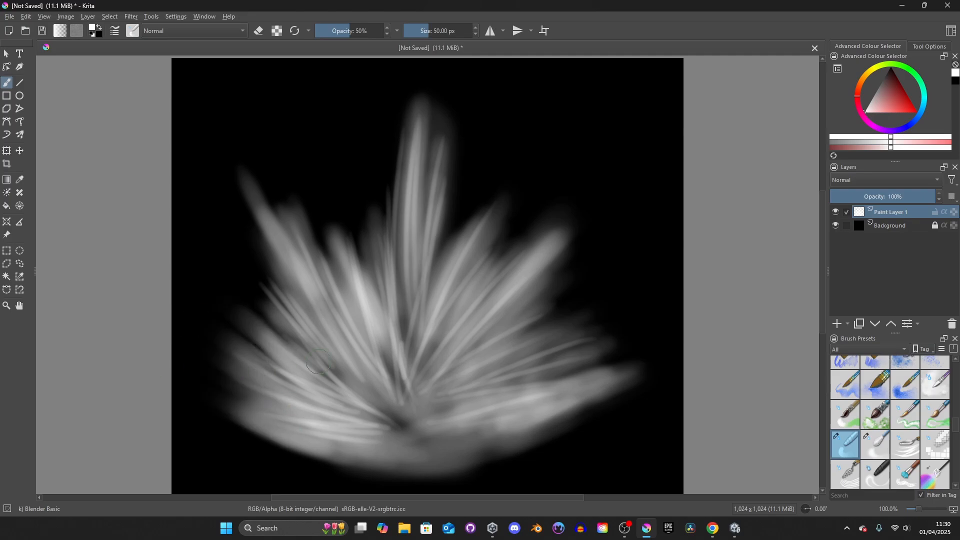
pyautogui.moveTo(295, 325); pyautogui.dragTo(258, 295)
pyautogui.moveTo(275, 240); pyautogui.dragTo(242, 170)
pyautogui.moveTo(350, 270); pyautogui.dragTo(333, 215)
pyautogui.moveTo(392, 245); pyautogui.dragTo(395, 150)
pyautogui.moveTo(435, 240); pyautogui.dragTo(450, 130)
pyautogui.moveTo(445, 280); pyautogui.dragTo(468, 220)
pyautogui.moveTo(345, 375); pyautogui.dragTo(313, 320)
pyautogui.moveTo(395, 375); pyautogui.dragTo(373, 295)
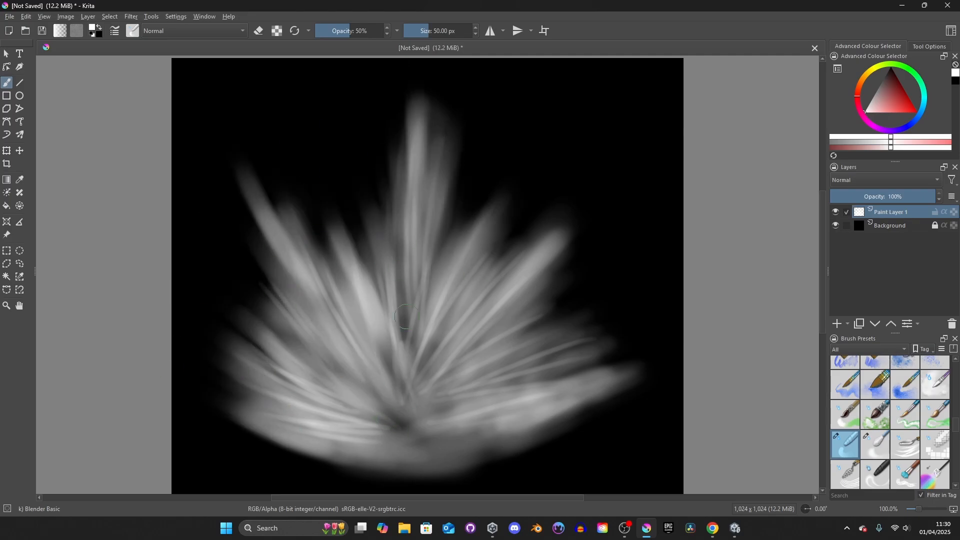